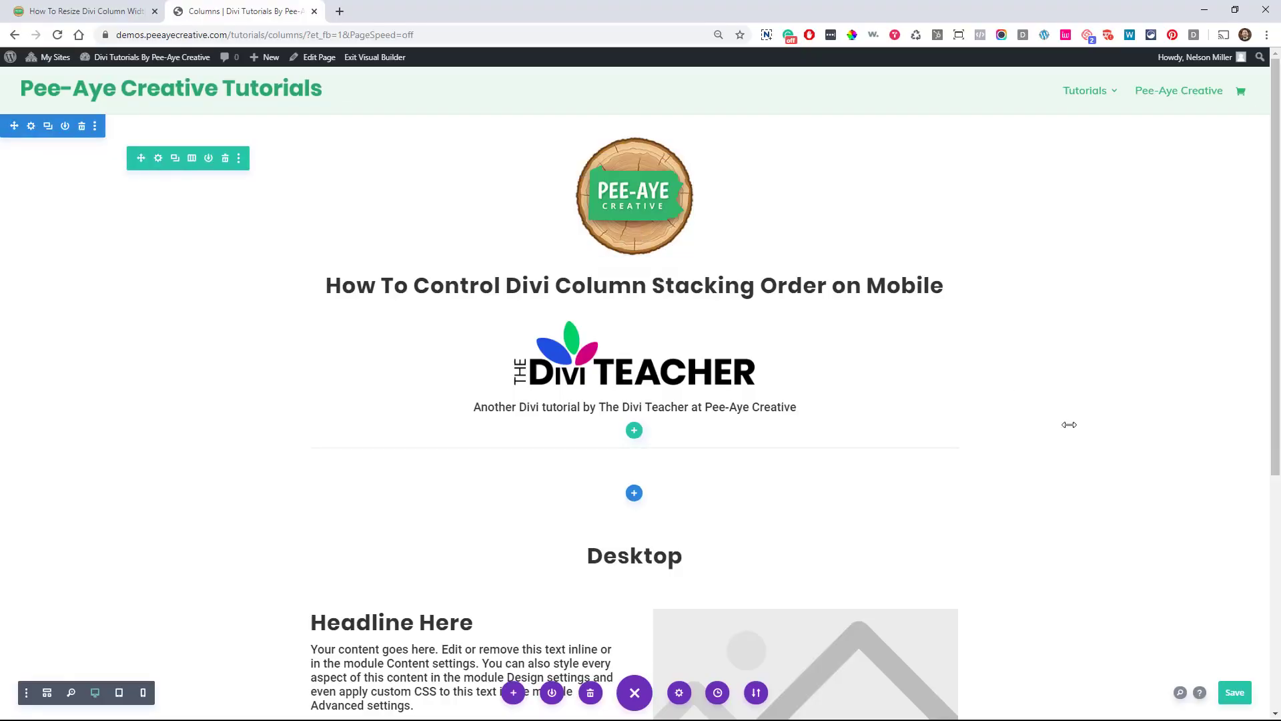
Preview the row in phone view, then return to the desktop preview.
left_click_drag(1275, 193, 1252, 301)
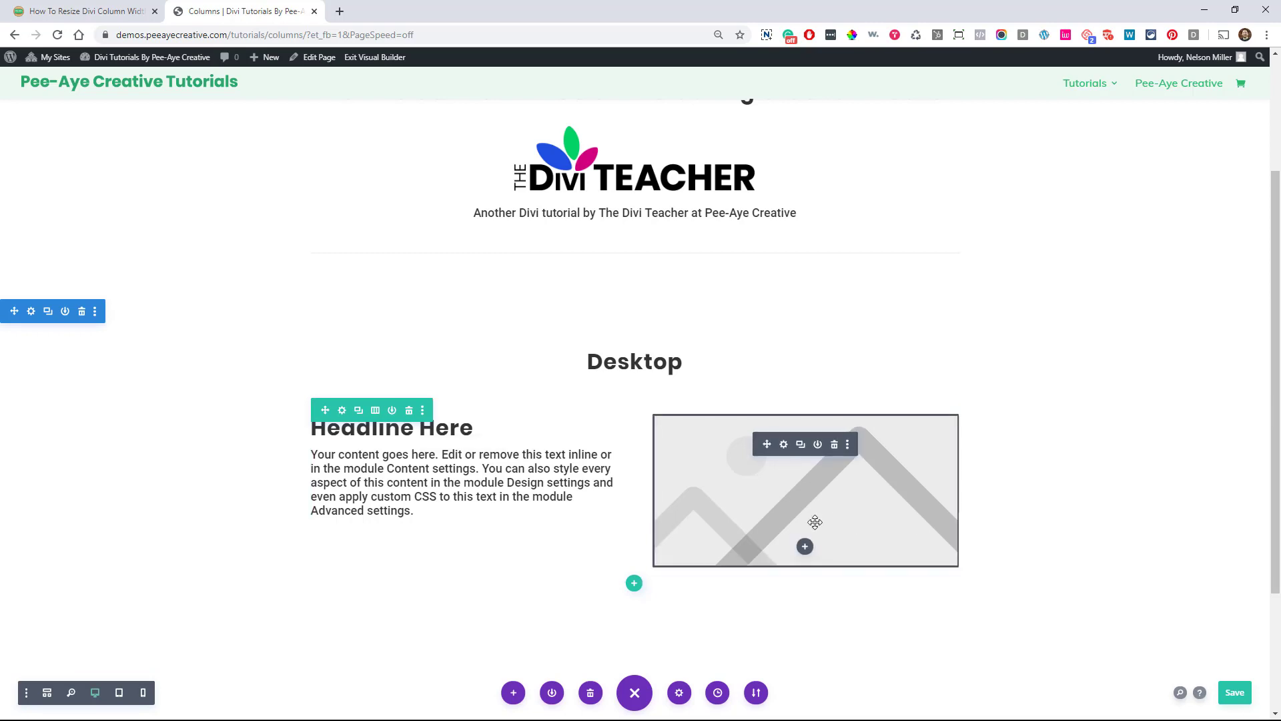
left_click(144, 694)
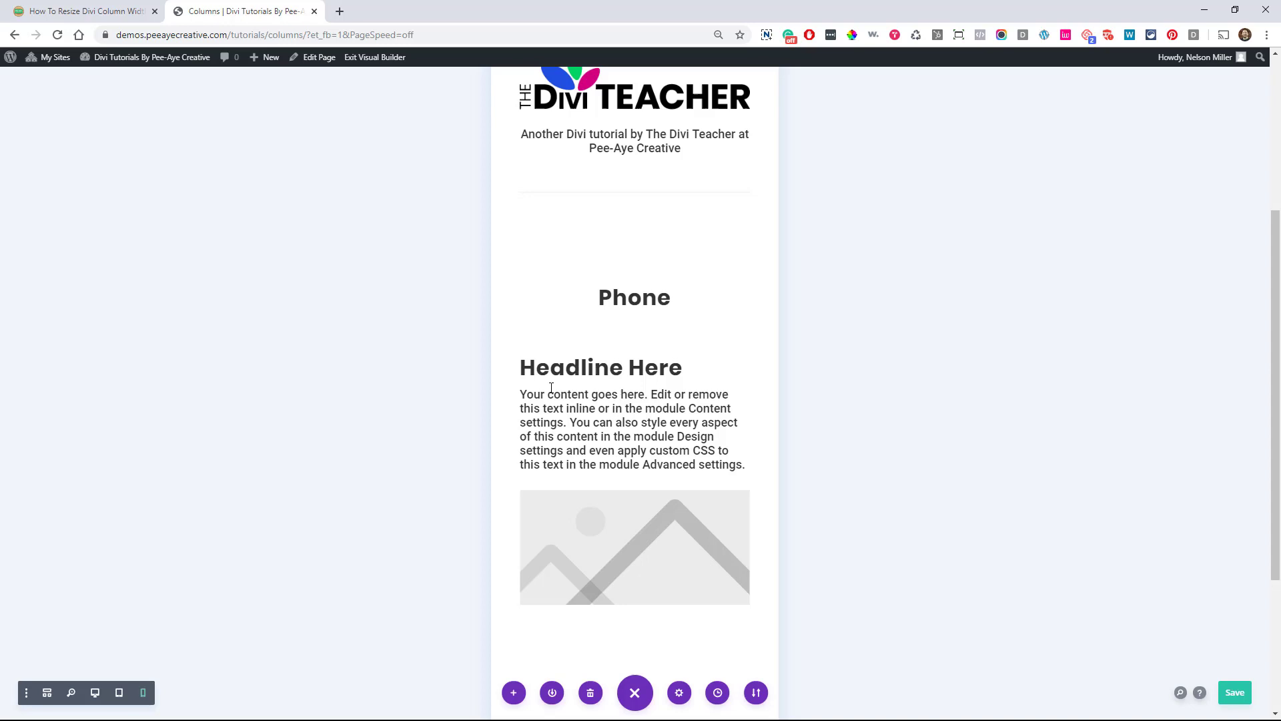
scroll(587, 425, "down", 1)
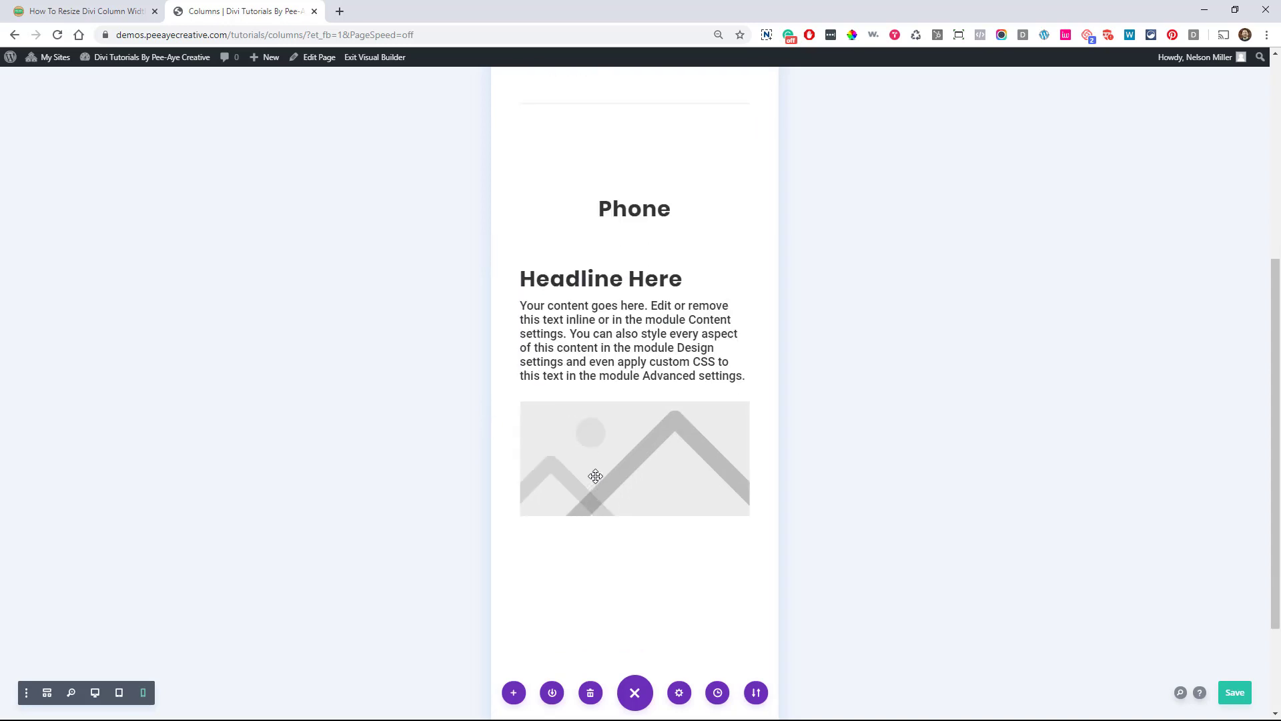
left_click(95, 692)
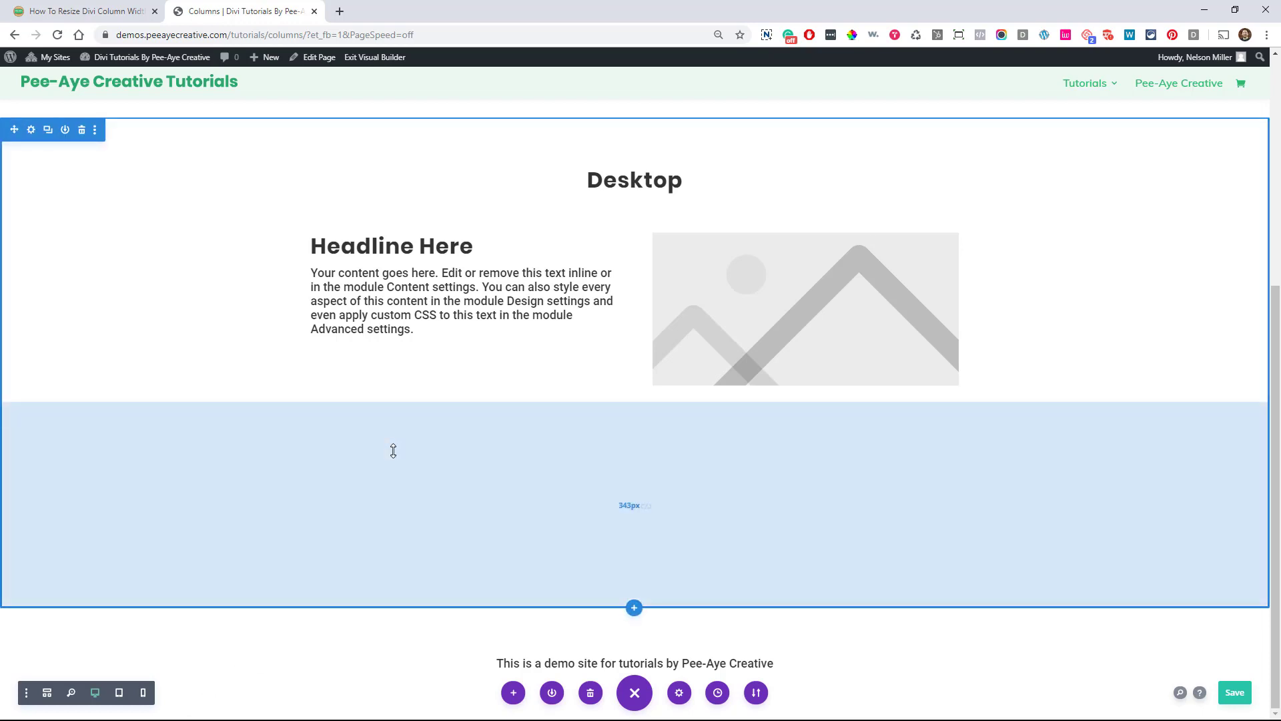
Open the two-column row's settings at Advanced > Custom CSS, Main Element.
scroll(394, 451, "up", 2)
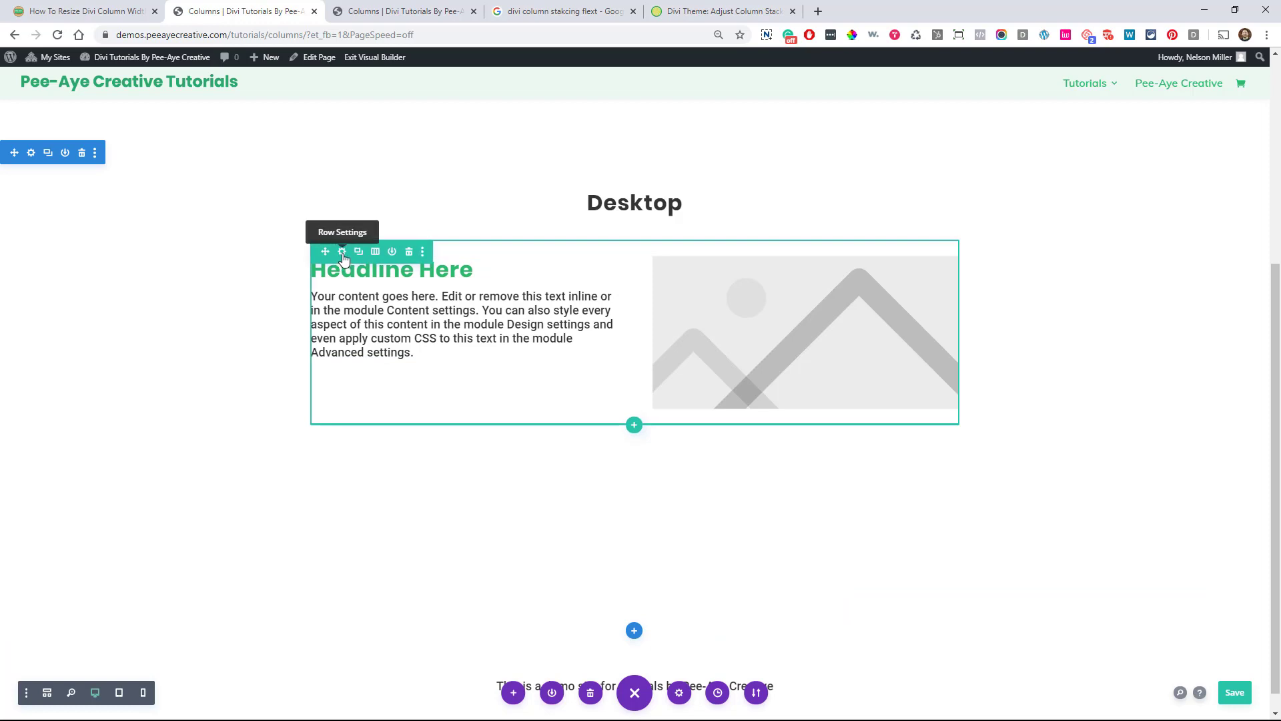
left_click(342, 255)
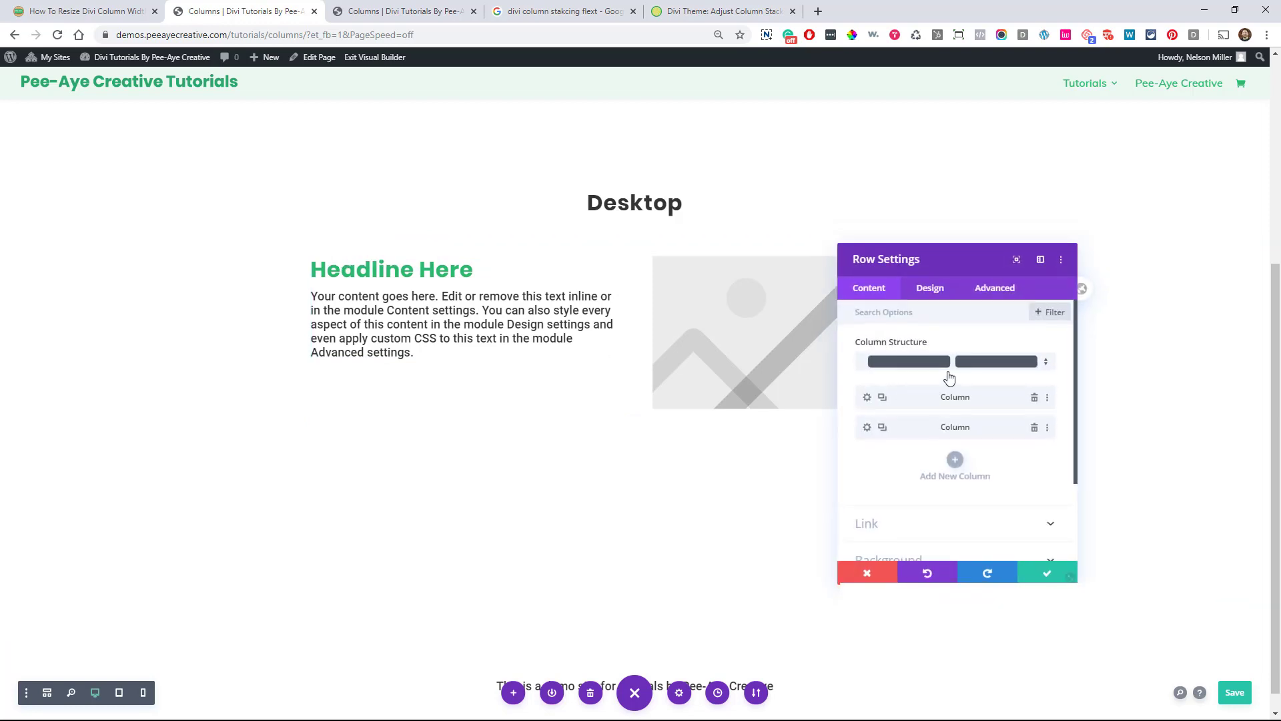
left_click_drag(958, 262, 964, 212)
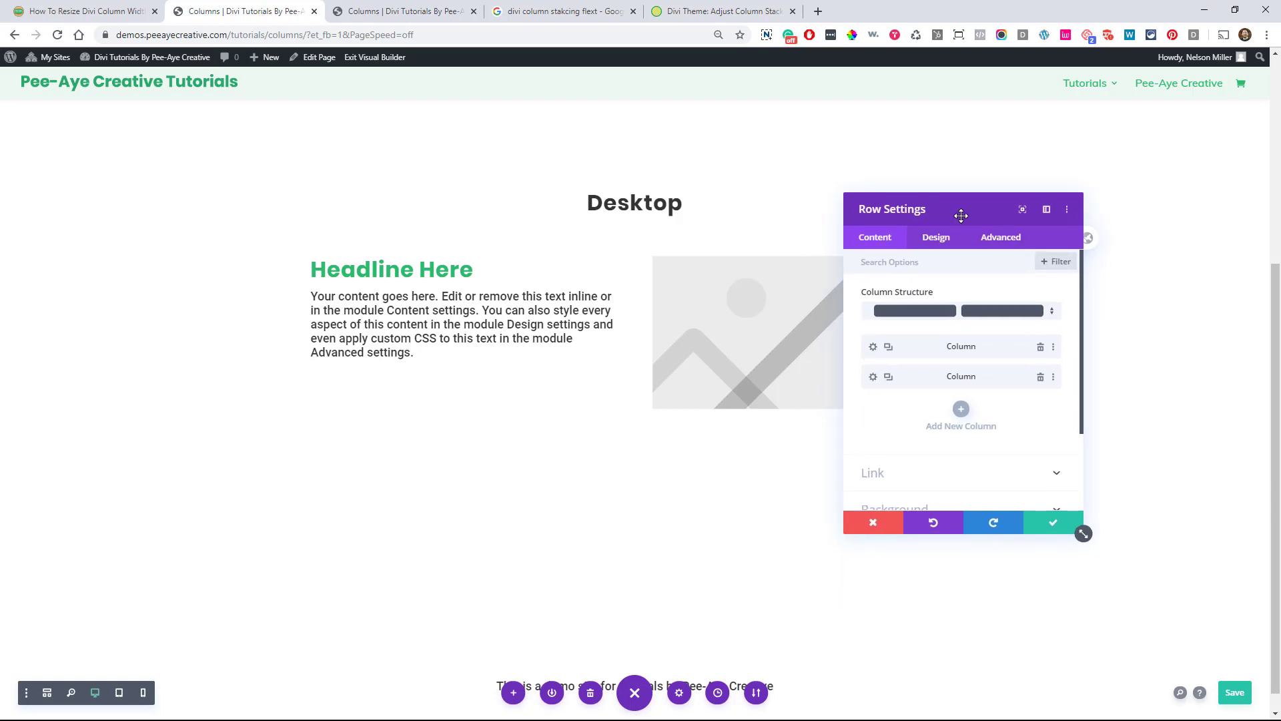
left_click(990, 248)
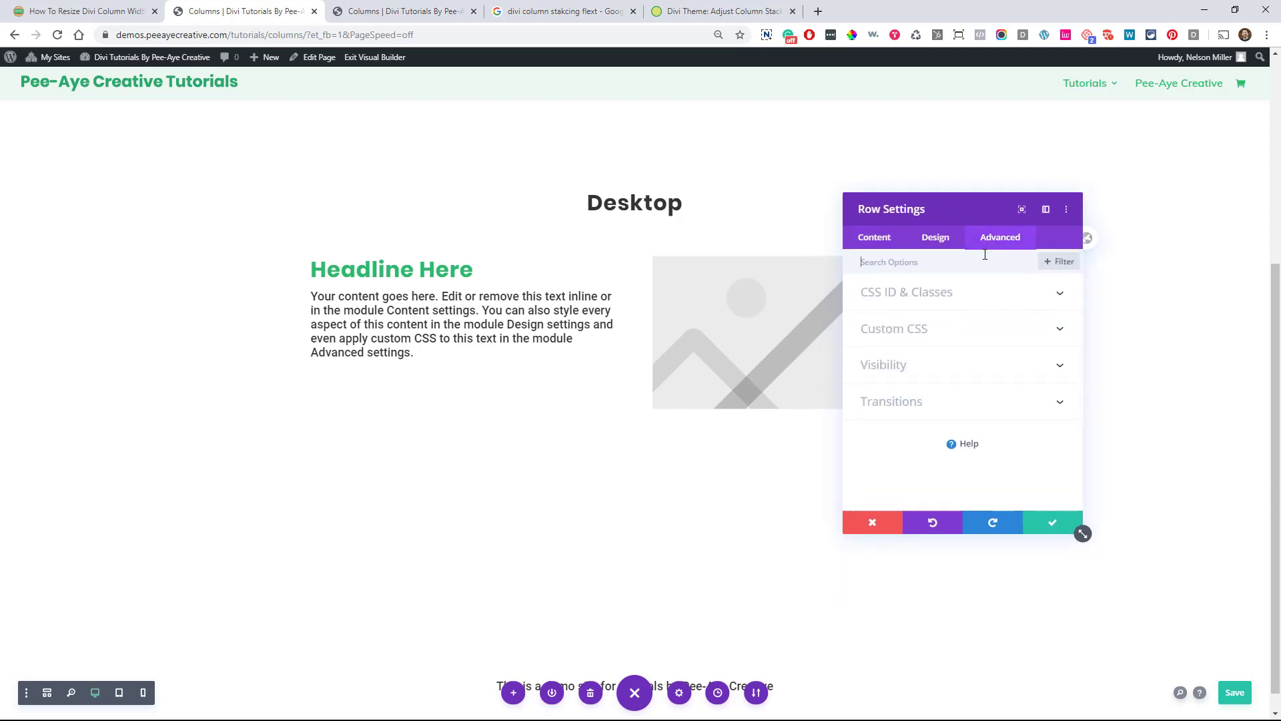
left_click(902, 335)
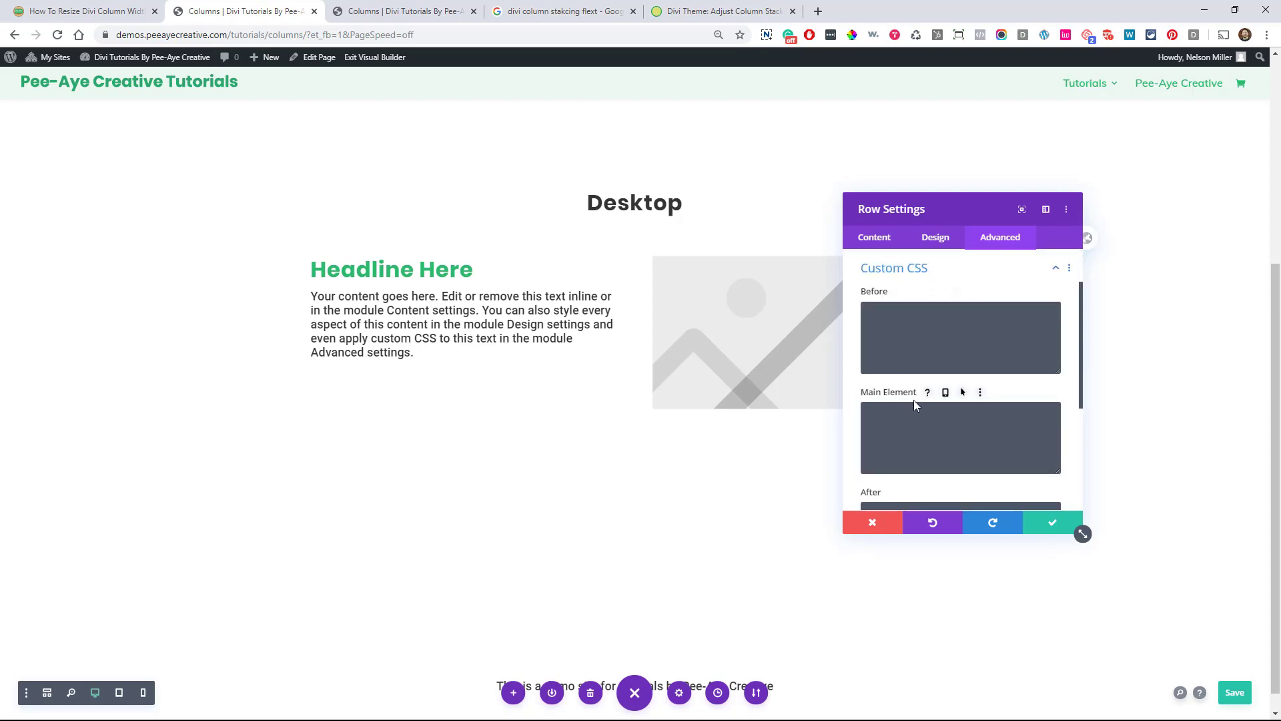
scroll(915, 400, "down", 1)
left_click(901, 324)
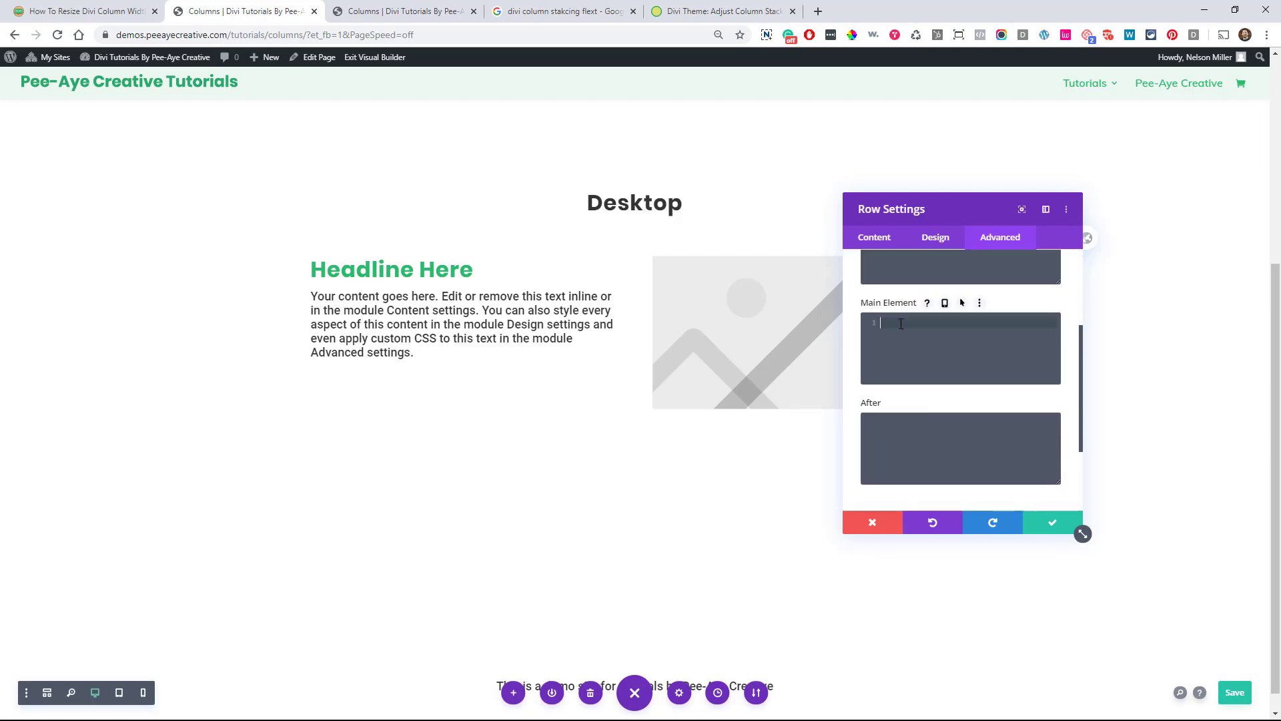
Enter 'display: flex;' and 'flex-wrap: wrap;' as the row's Main Element CSS.
type("display: flex;")
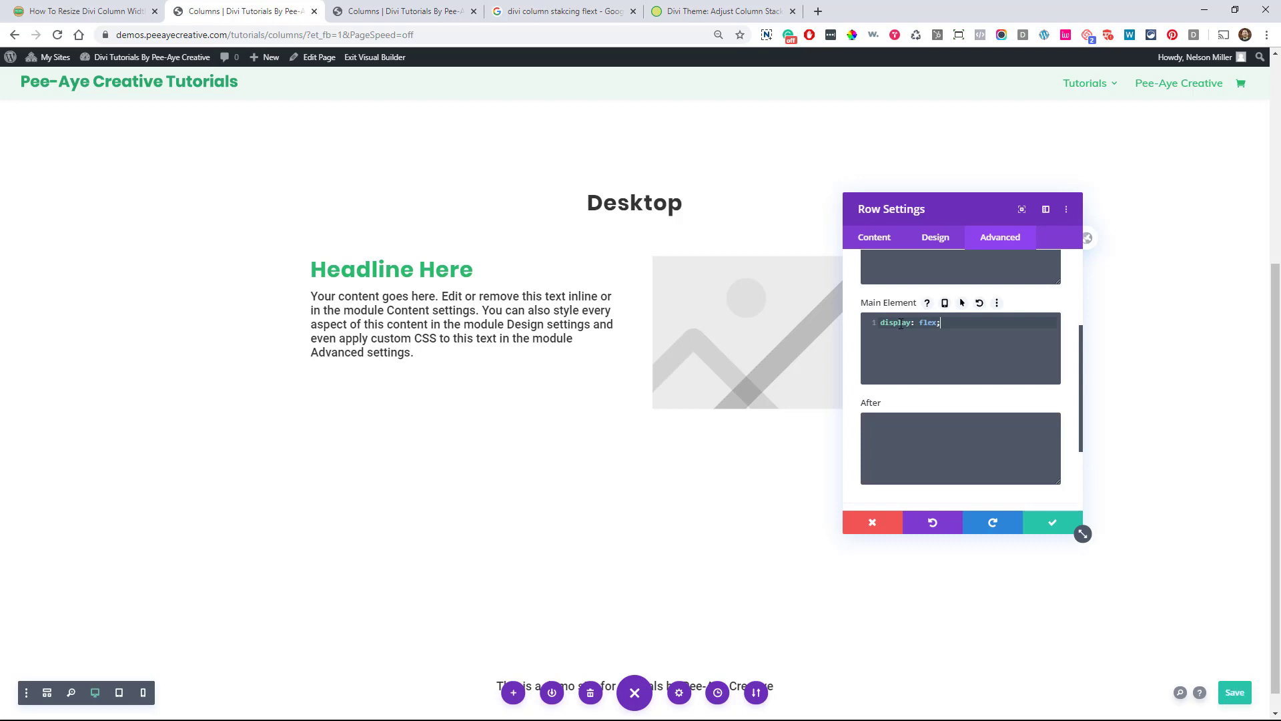
key("Return")
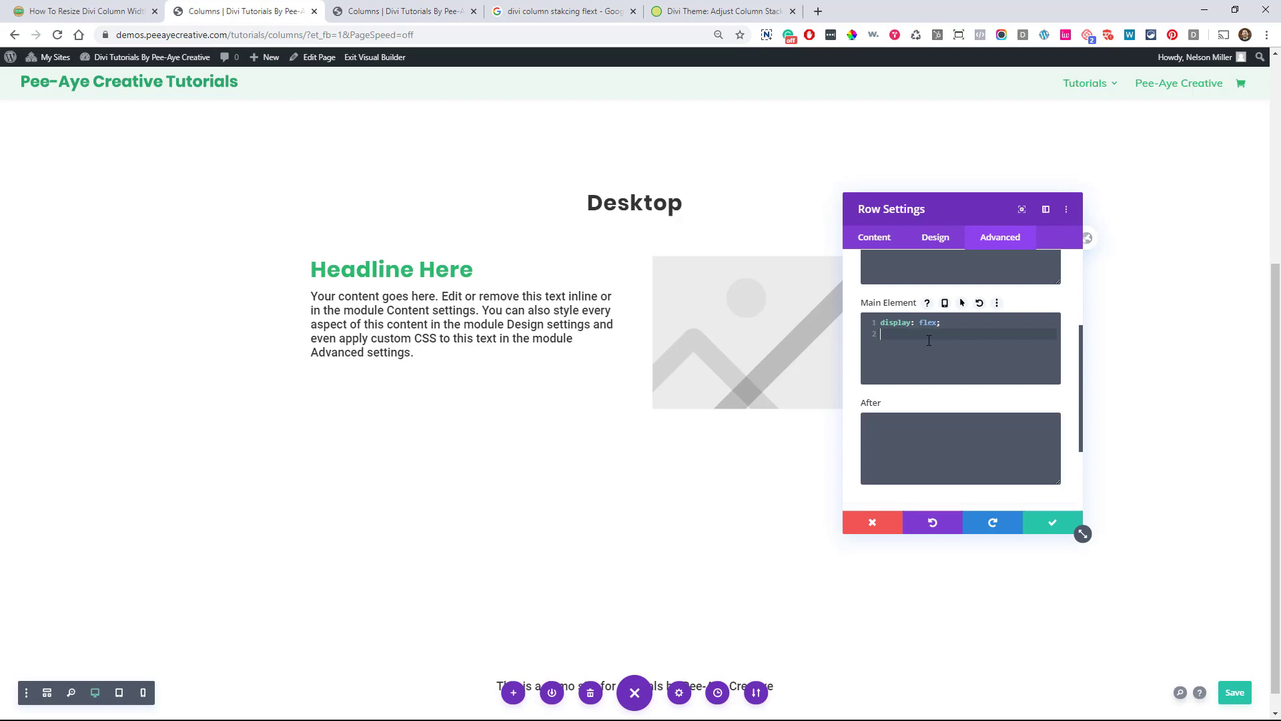
type("flex-")
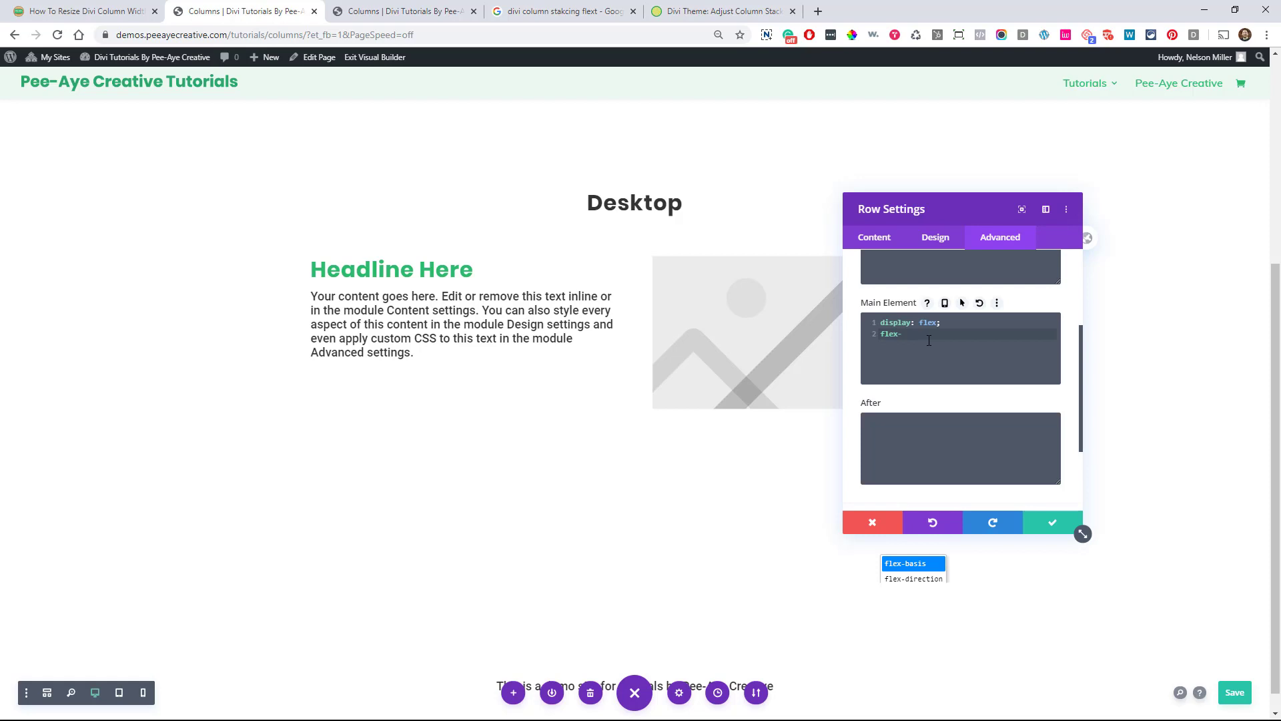
type("wrap:")
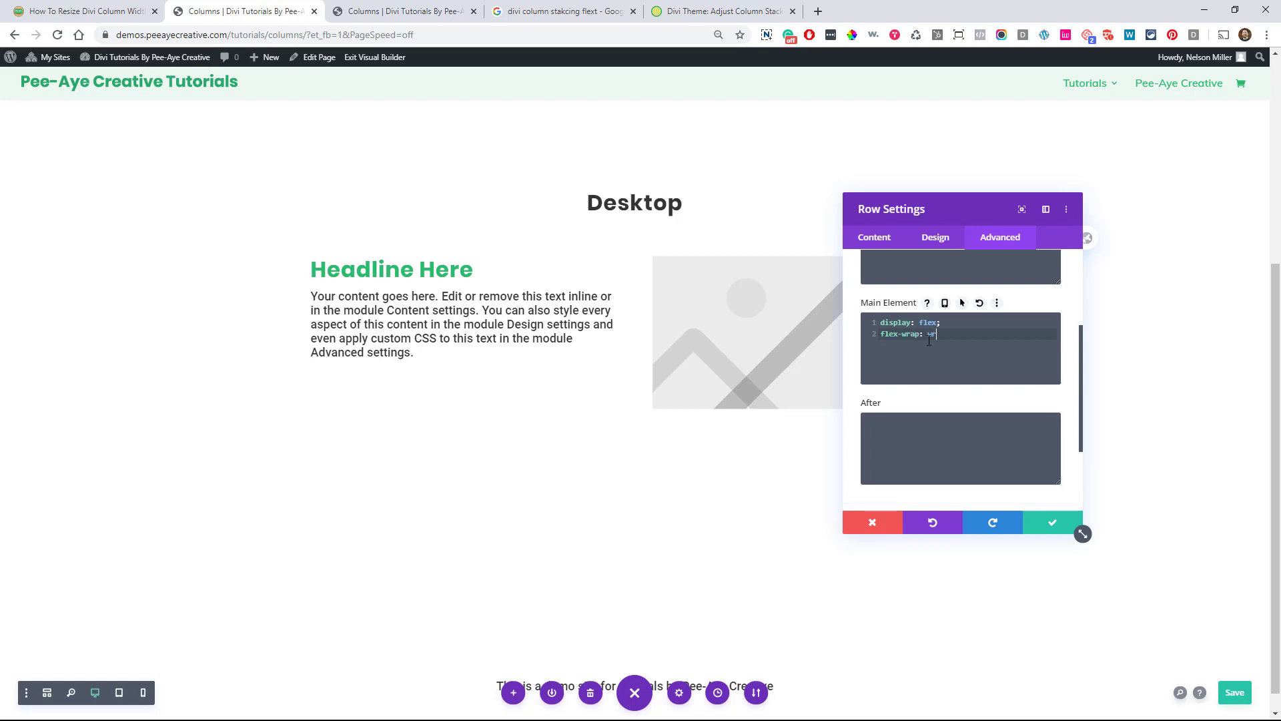
type(" wrap;")
scroll(930, 263, "up", 3)
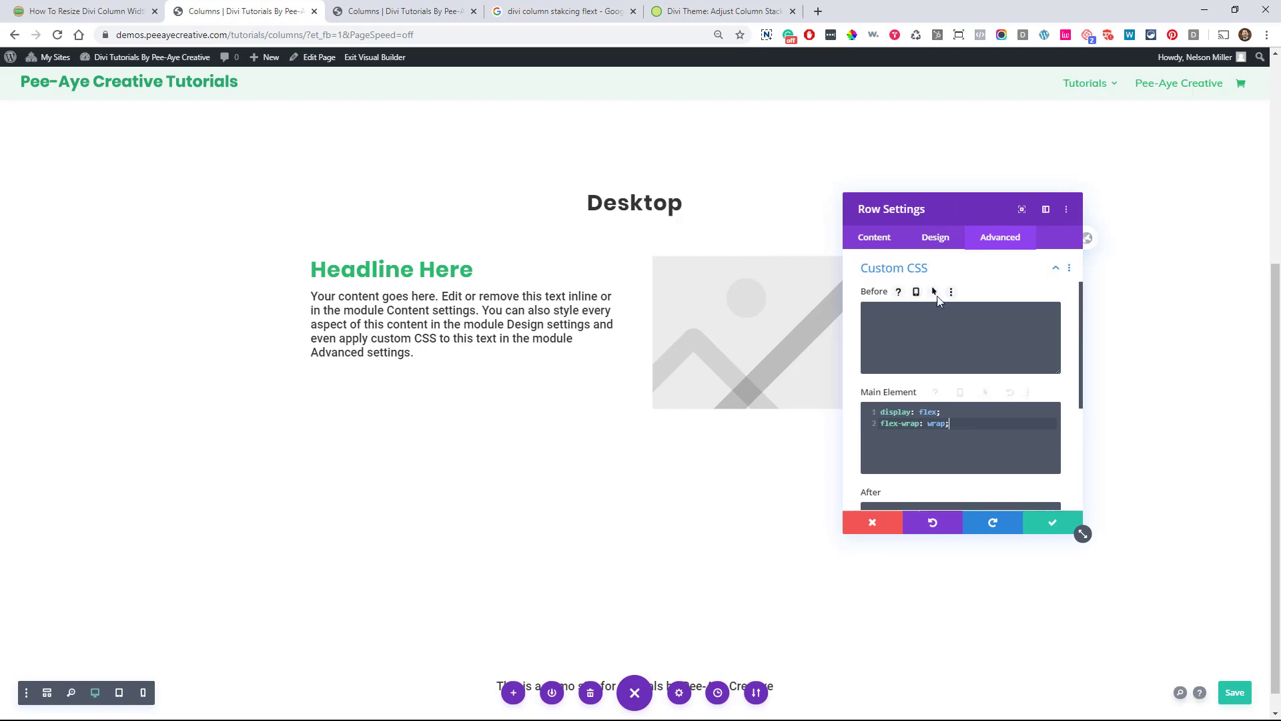
scroll(931, 271, "up", 2)
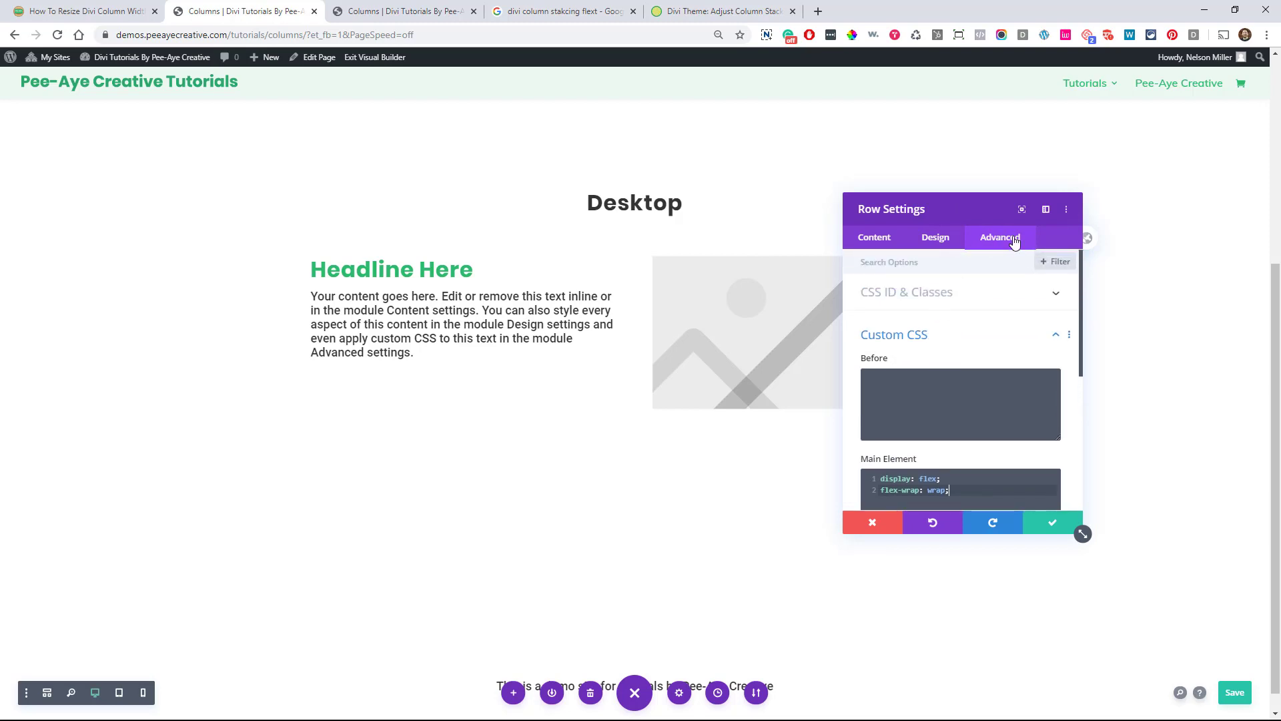
scroll(955, 376, "down", 2)
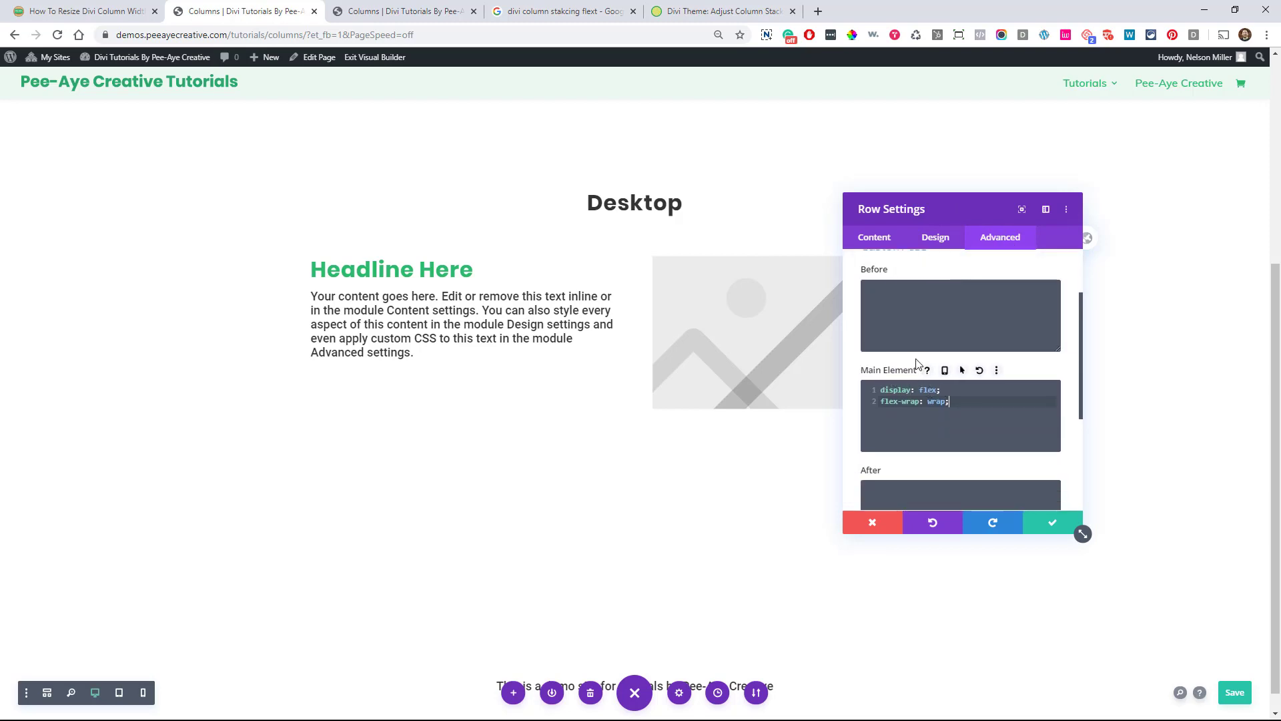
Save the page, then open the first column's Advanced > Custom CSS options.
left_click(867, 240)
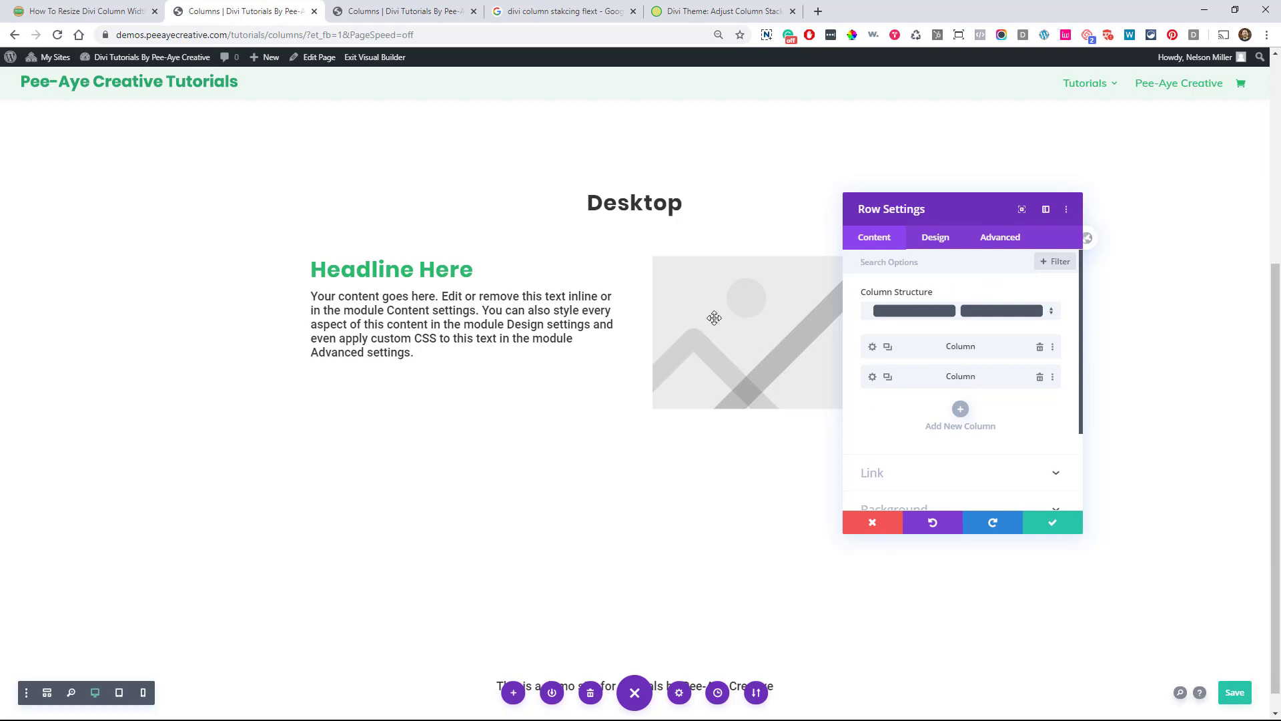
key("ctrl+s")
left_click(873, 347)
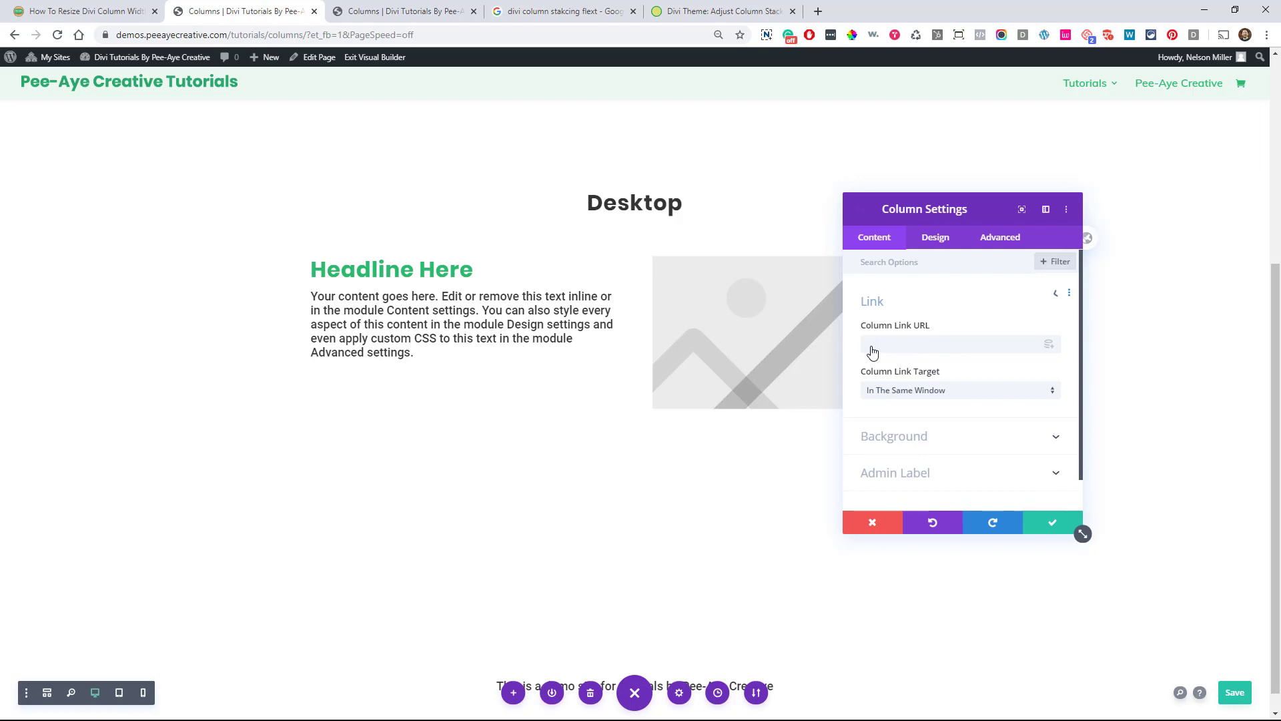
left_click(987, 240)
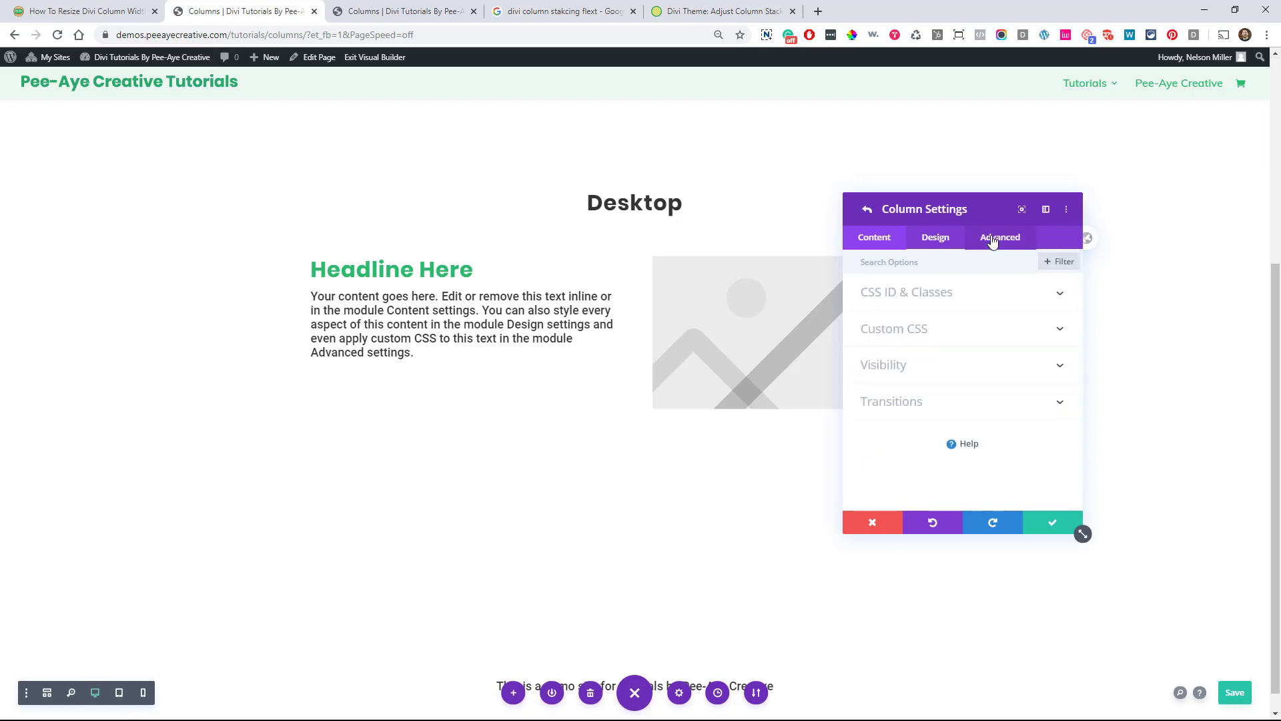
left_click(898, 330)
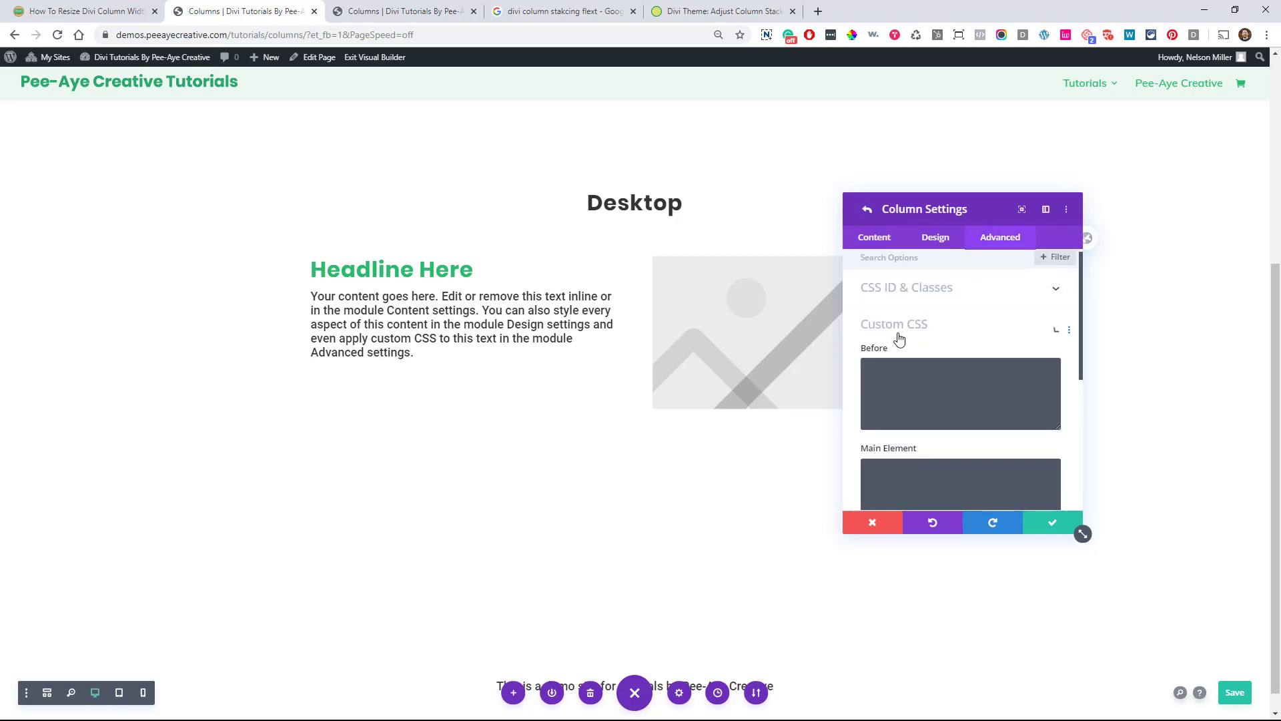
scroll(941, 332, "down", 2)
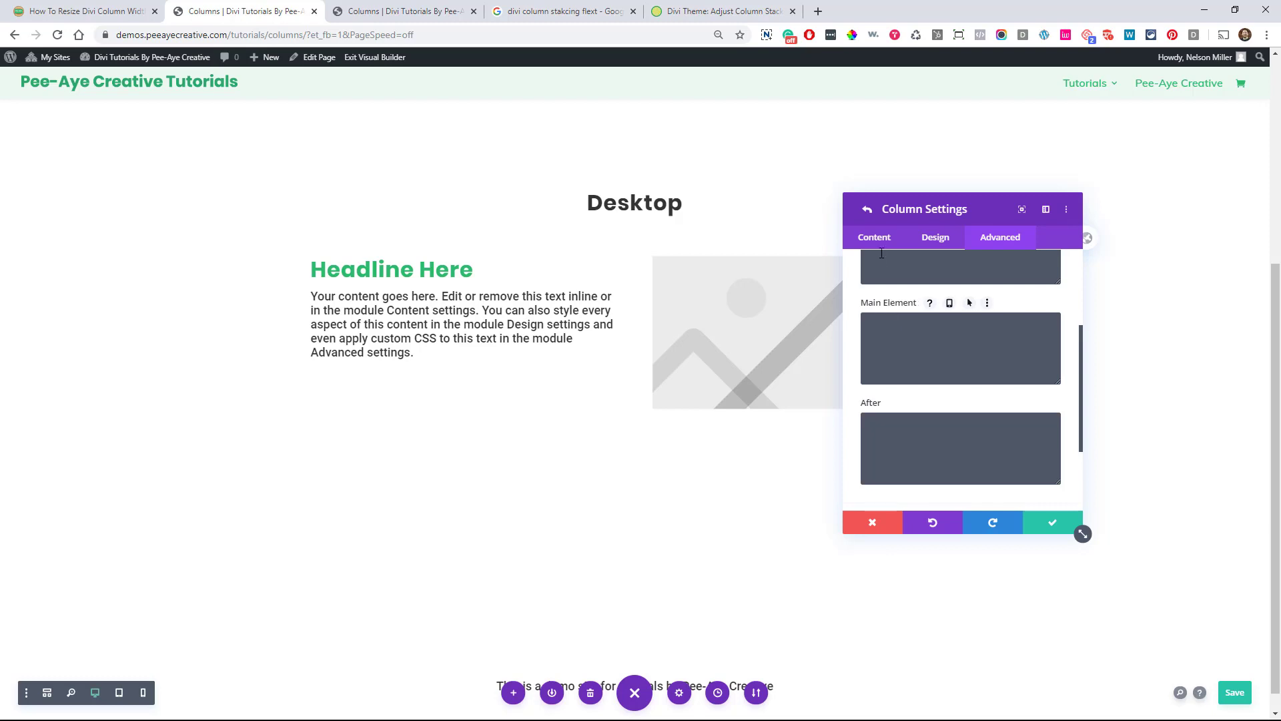
left_click(867, 209)
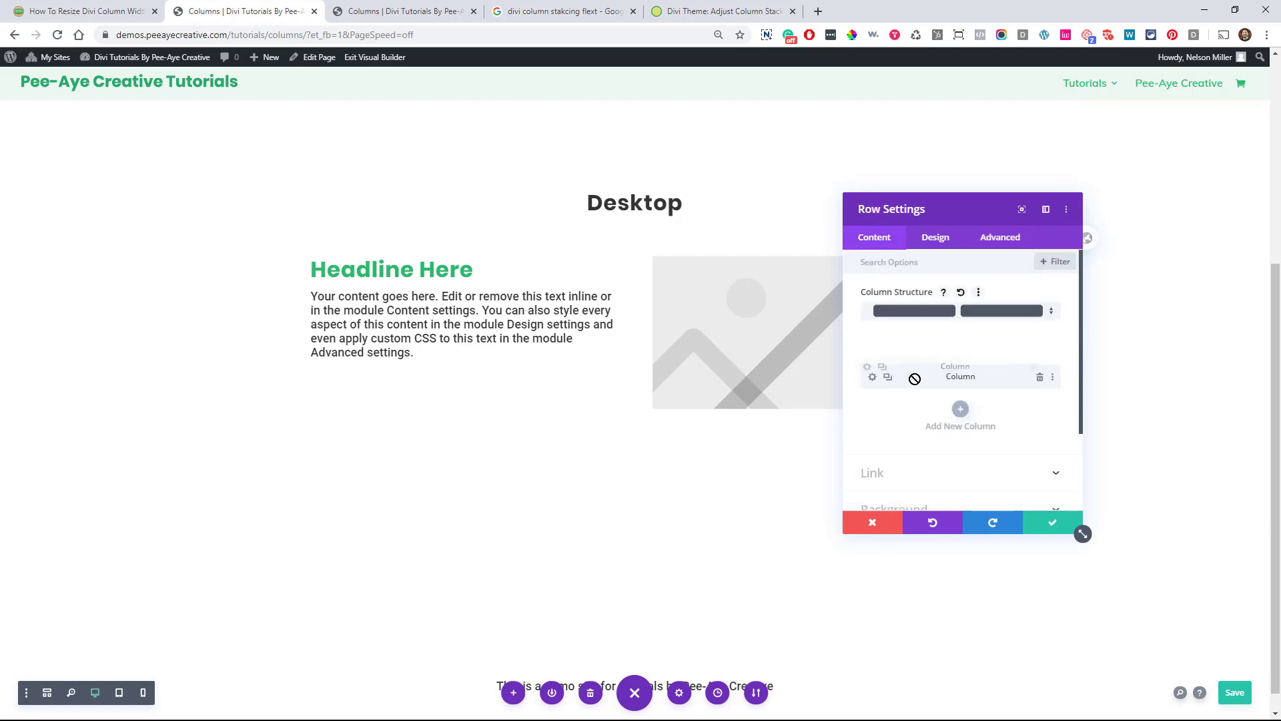
left_click_drag(915, 378, 916, 400)
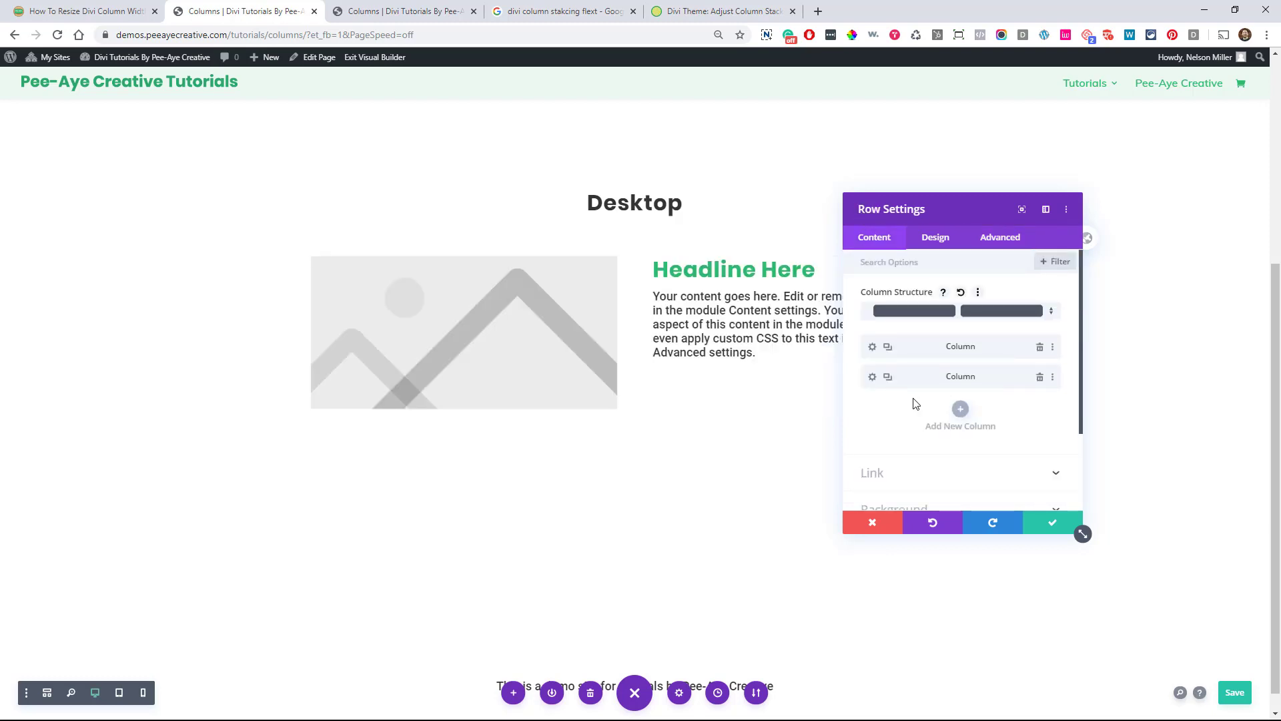
left_click_drag(912, 371, 915, 344)
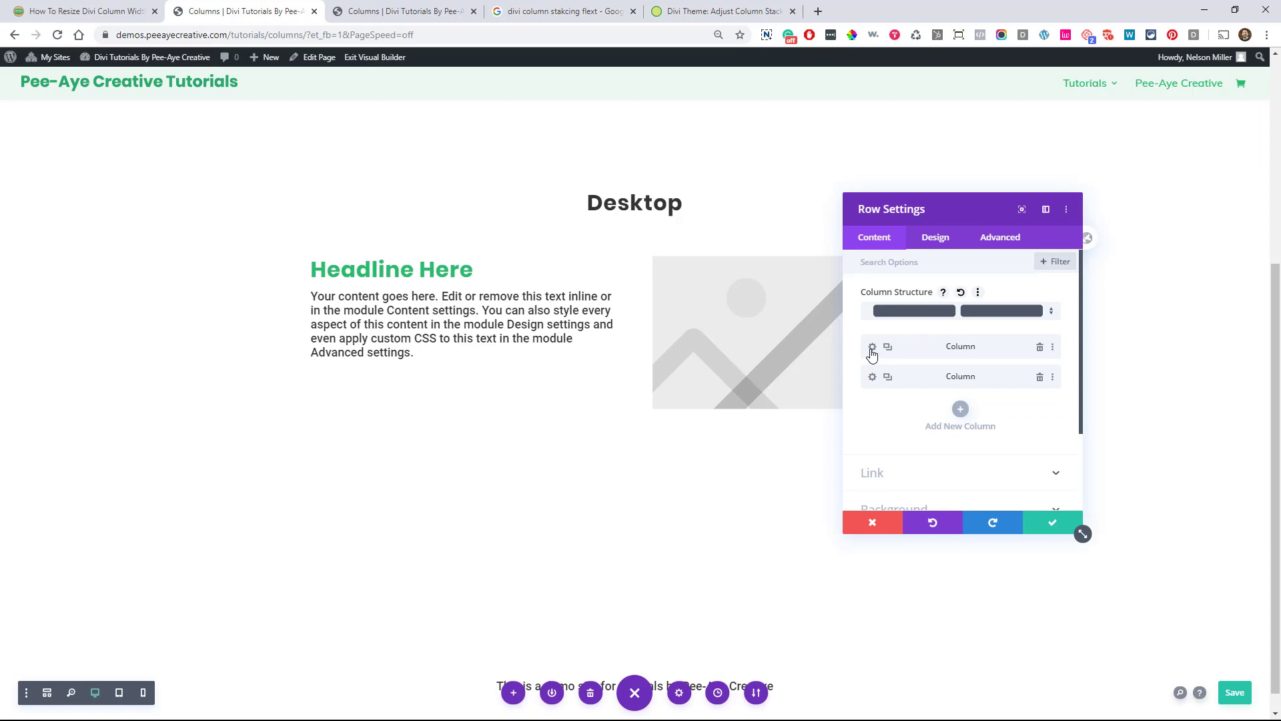
left_click(872, 349)
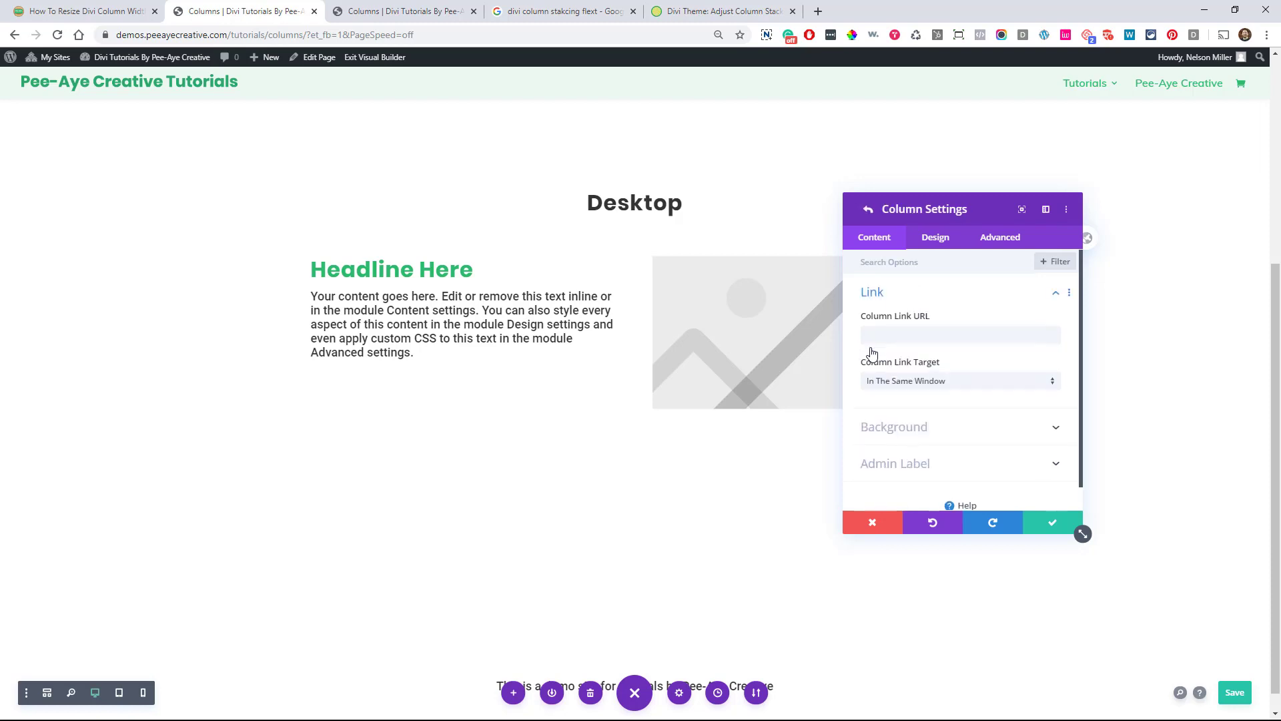
Expand the headline column's Advanced > Custom CSS options.
left_click(981, 242)
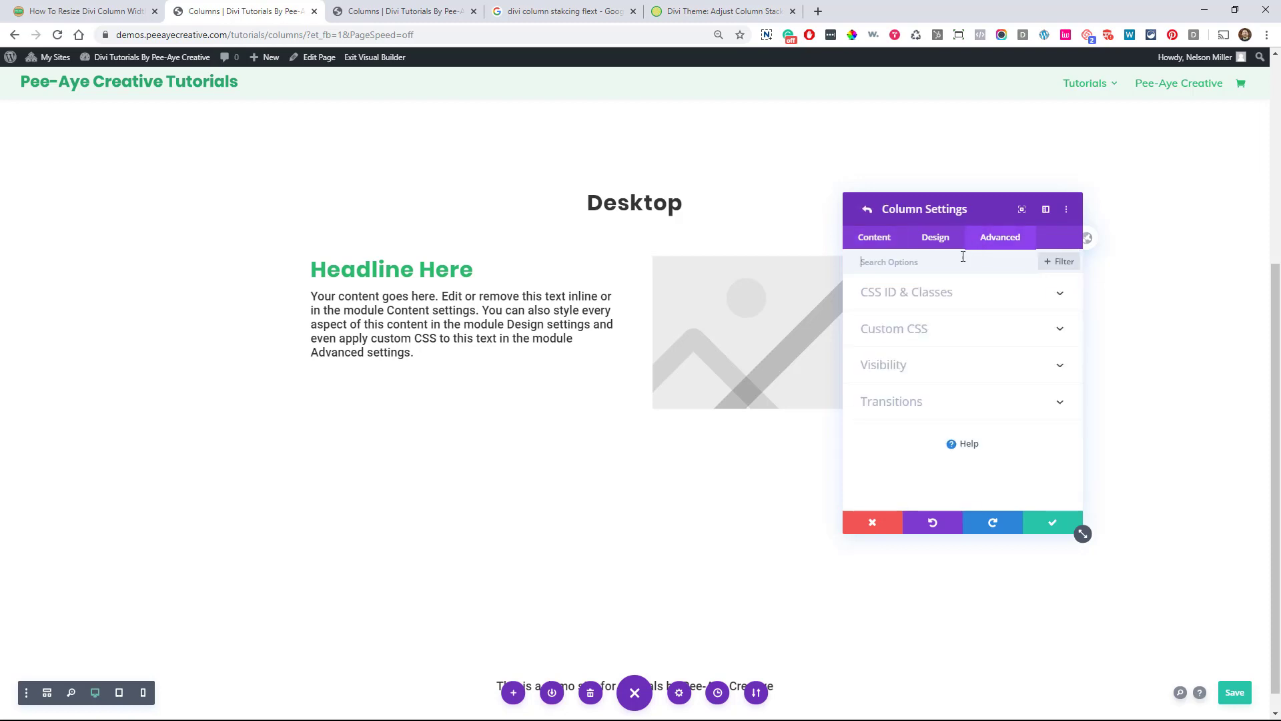
left_click(909, 328)
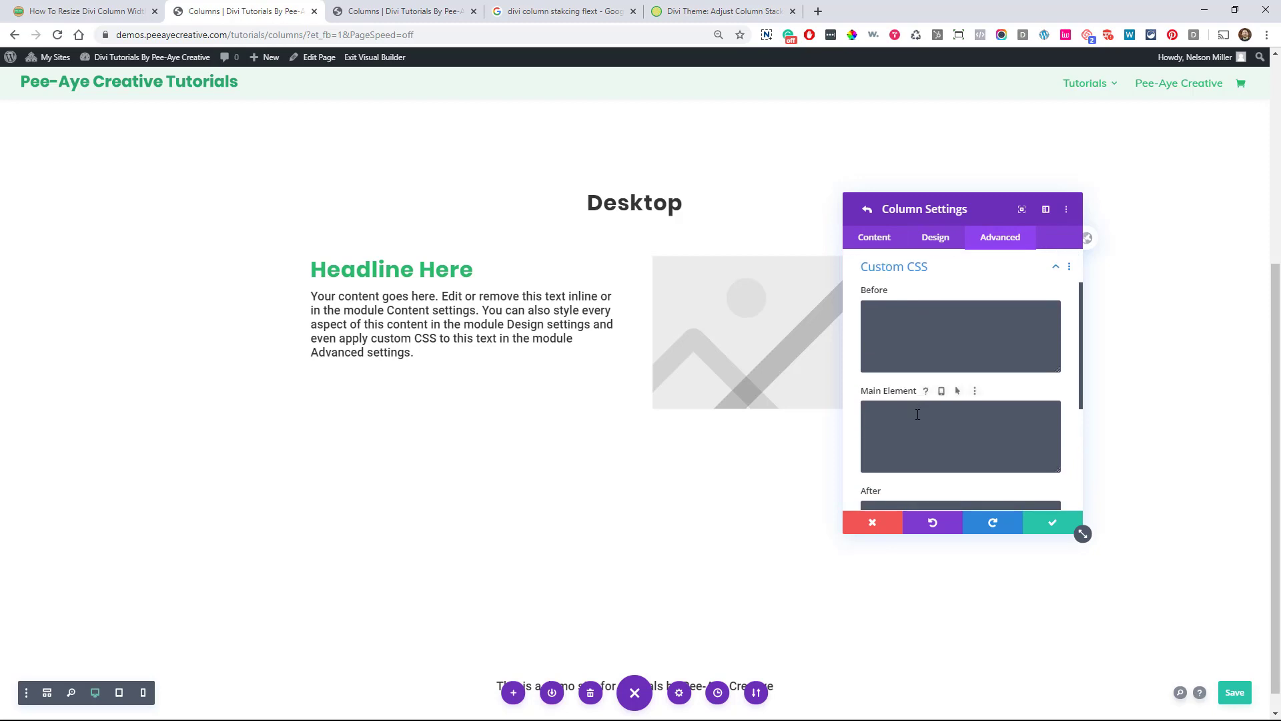
scroll(918, 328, "down", 1)
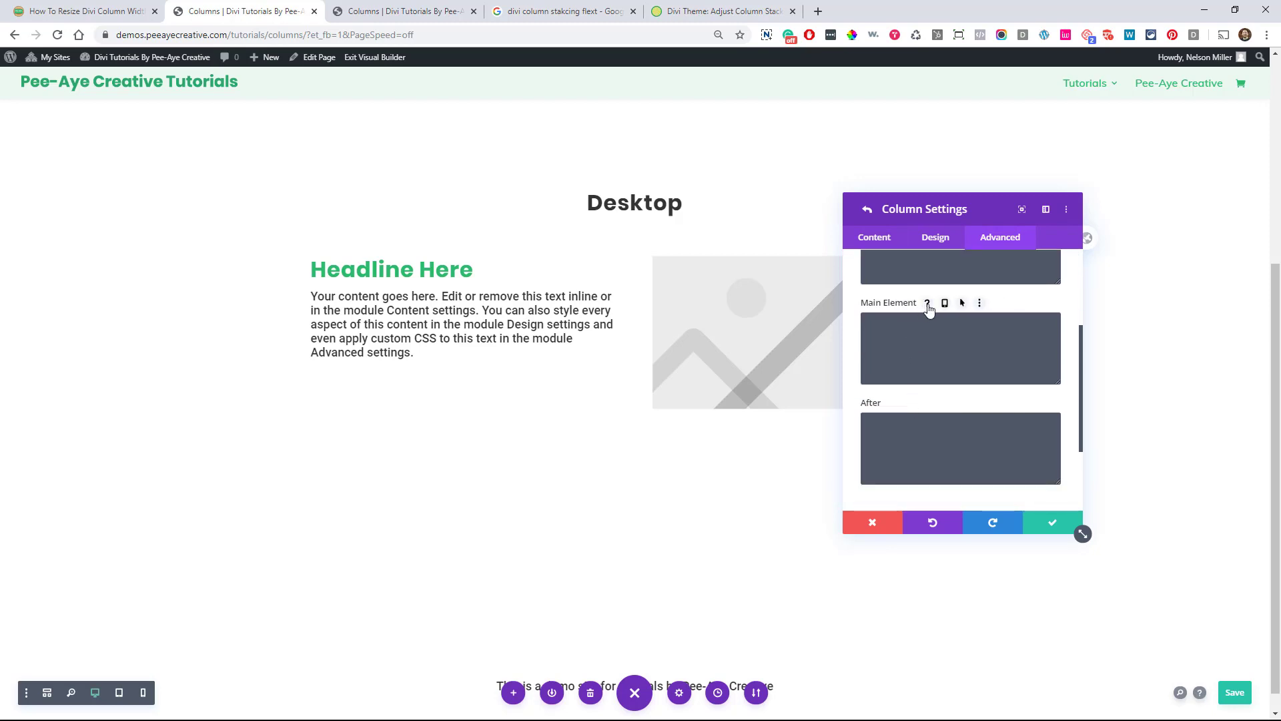
Enable per-device Main Element CSS and type 'order' on the Phone tab.
left_click(943, 306)
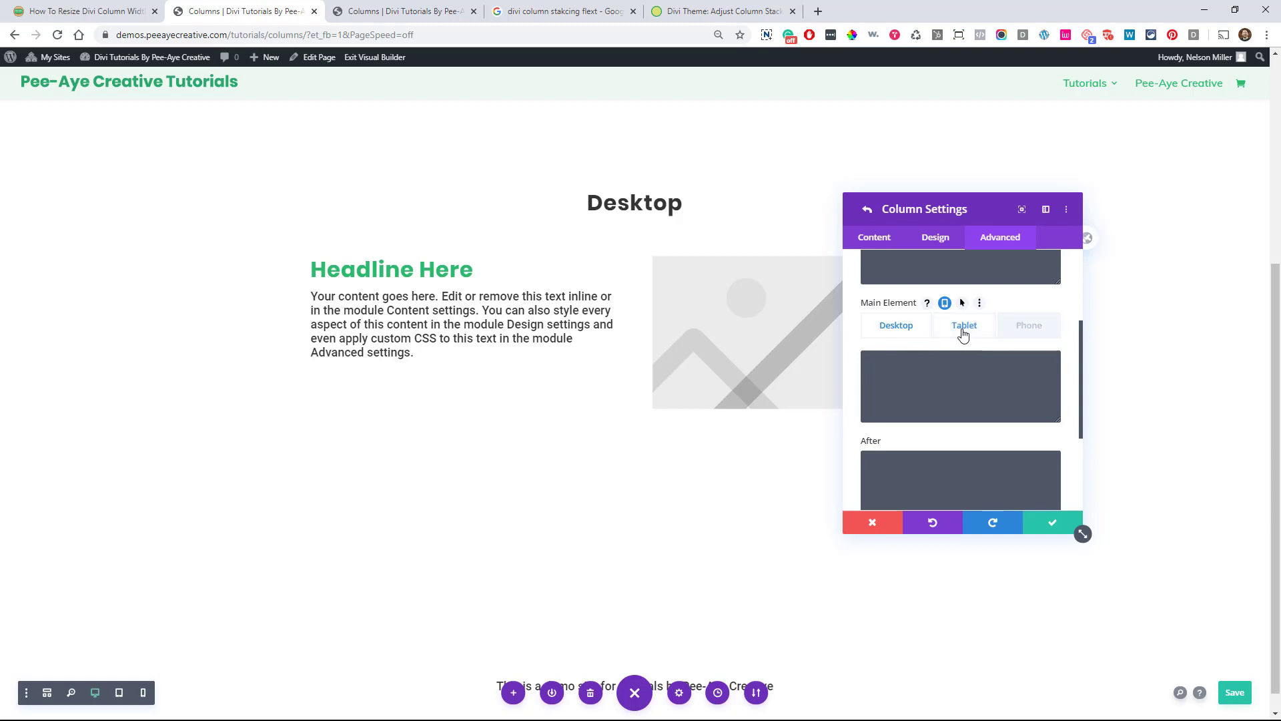
left_click(963, 333)
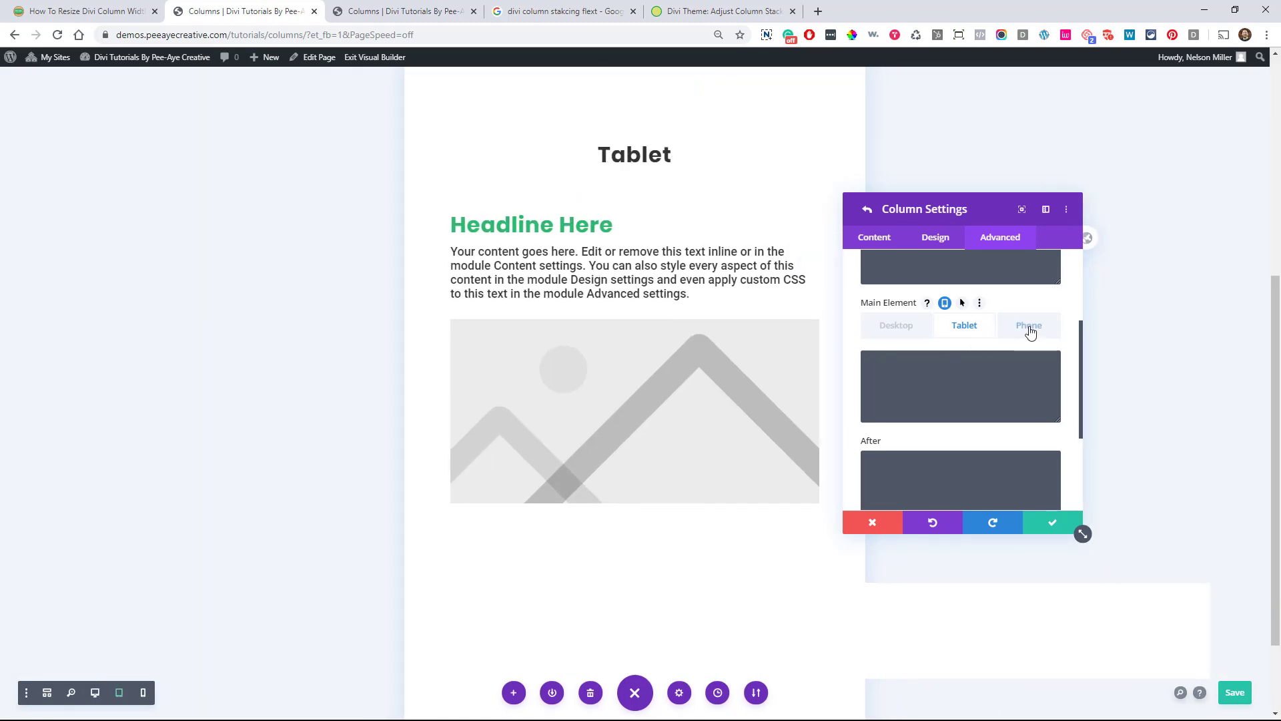
left_click(1030, 329)
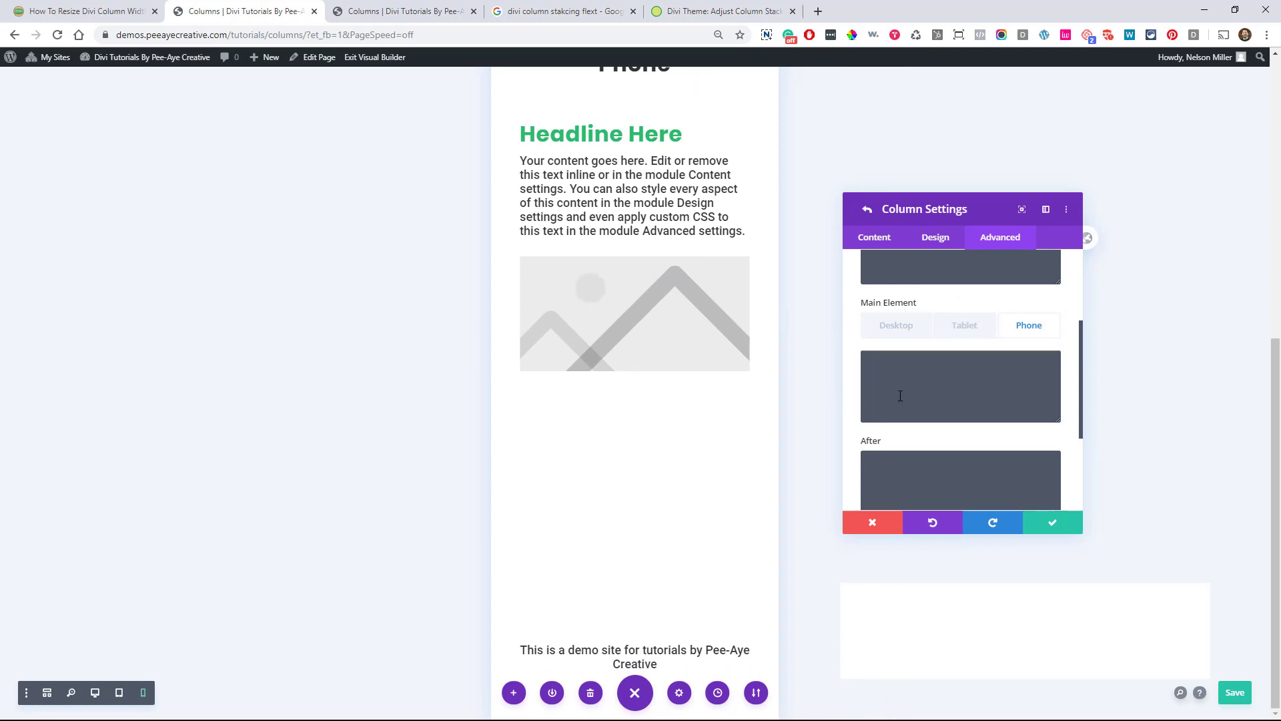
scroll(924, 423, "up", 2)
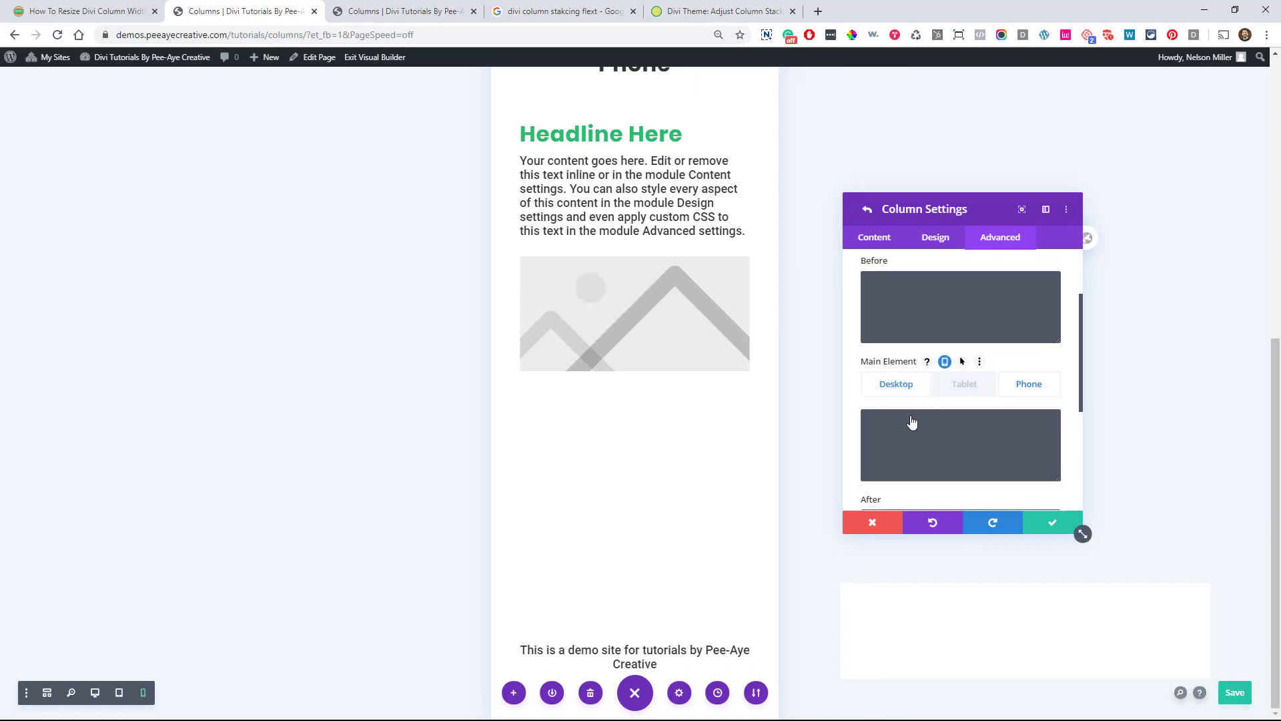
scroll(922, 395, "down", 1)
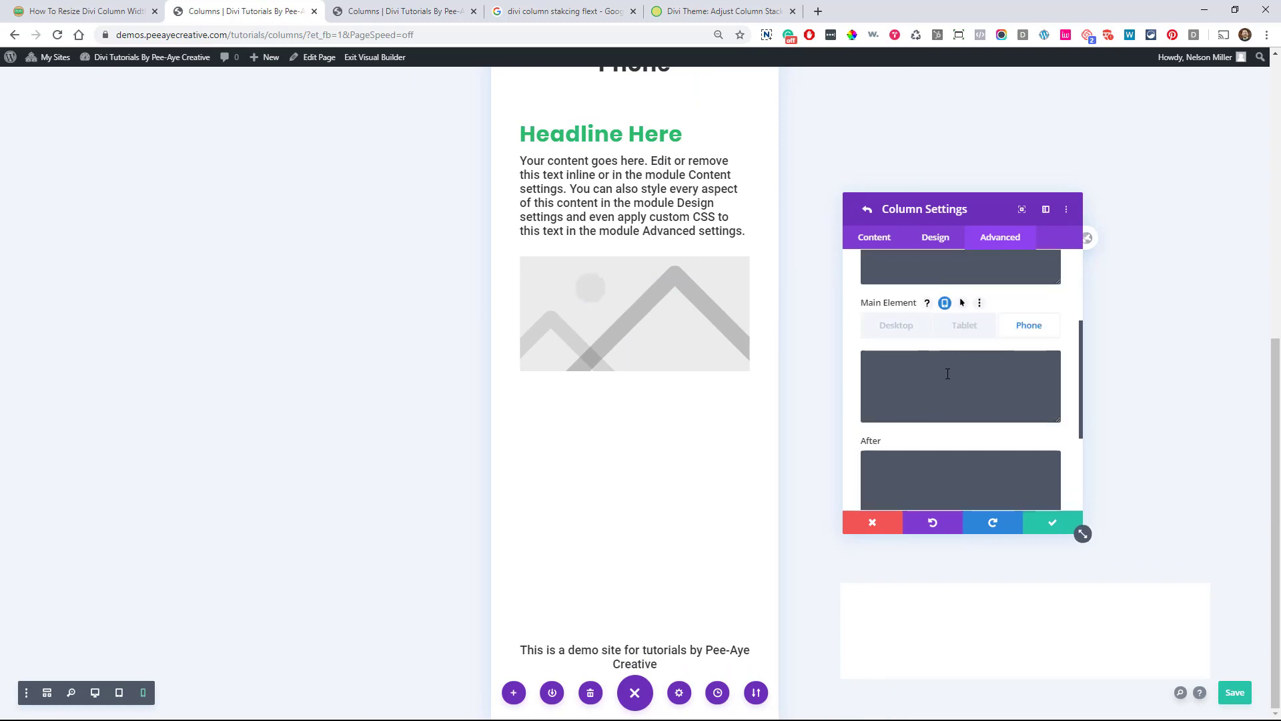
left_click(903, 385)
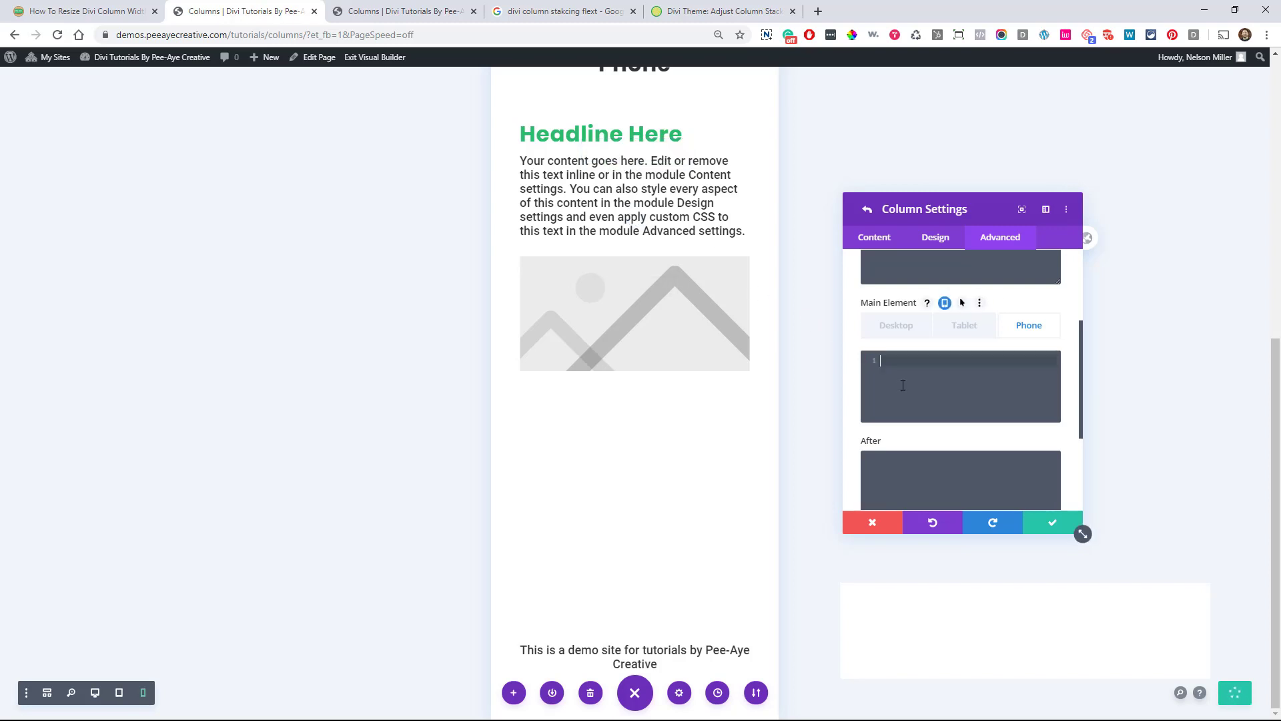
type("order: 2;")
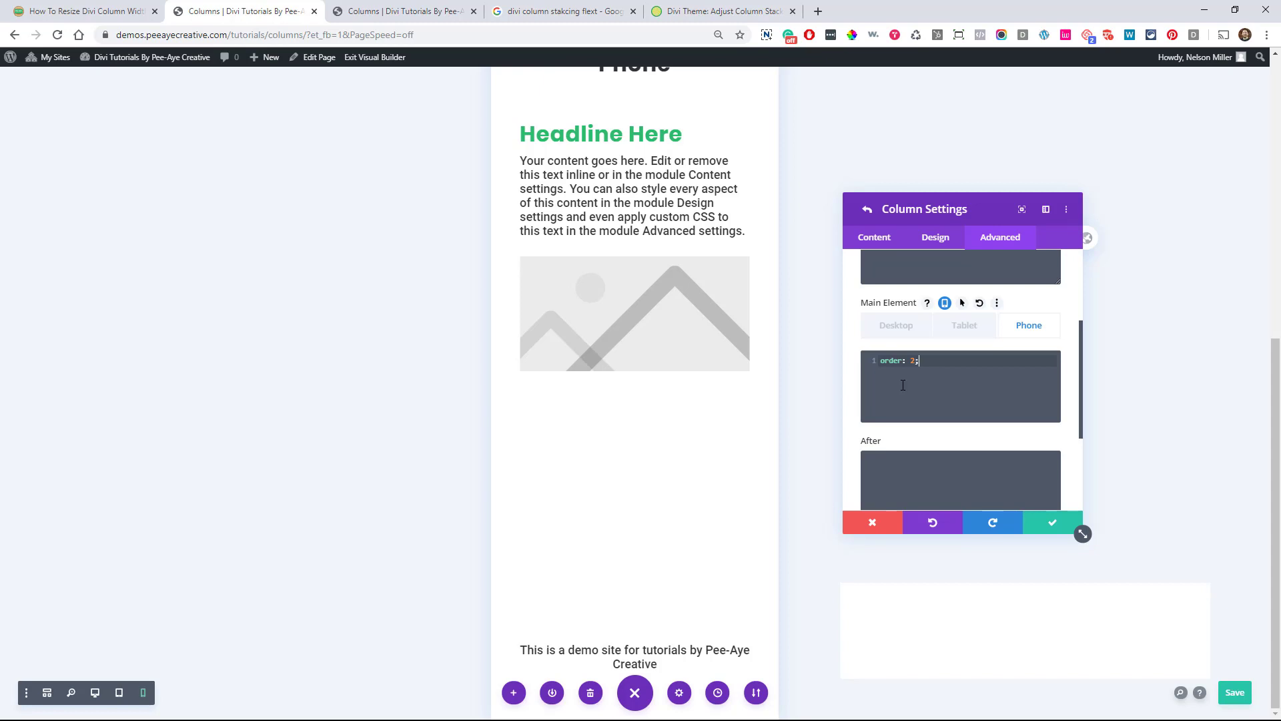
From Row Settings, open the image column's Advanced > Custom CSS options.
left_click(868, 212)
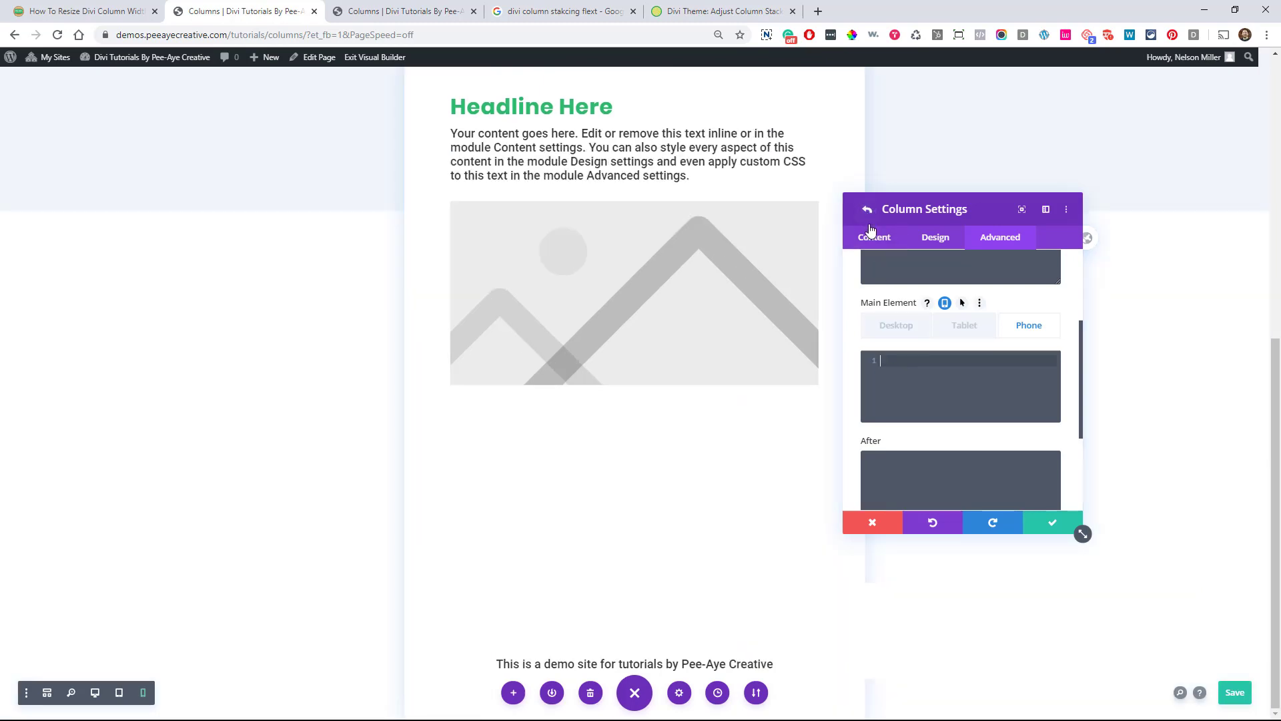
left_click(872, 377)
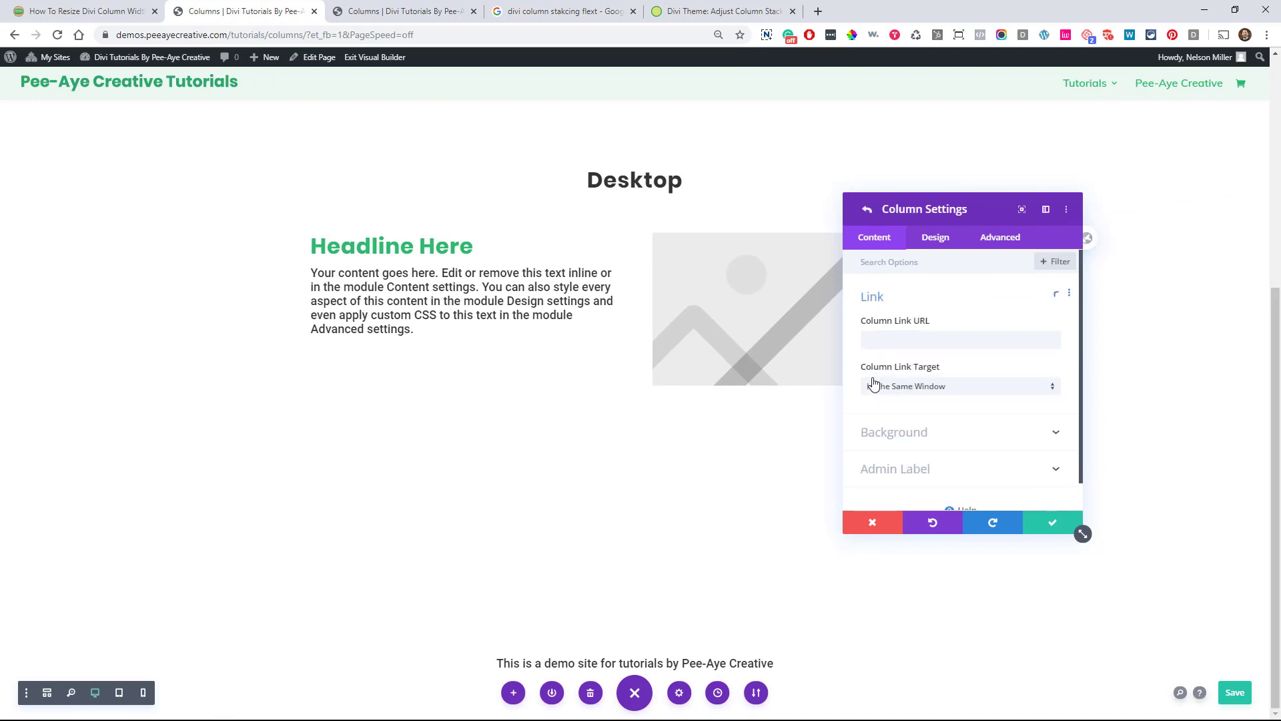
left_click(990, 250)
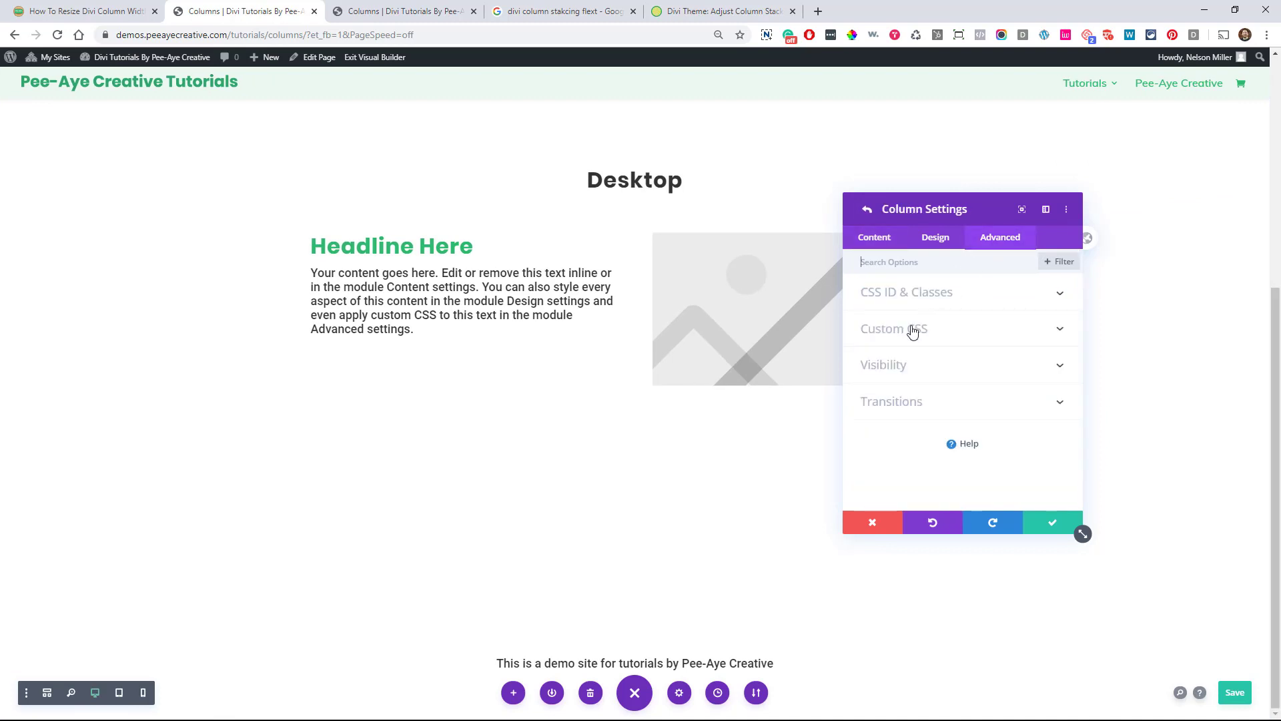
left_click(907, 330)
scroll(898, 434, "down", 1)
Enable per-device Main Element CSS, type 'order:' on the Phone tab, and save.
left_click(899, 434)
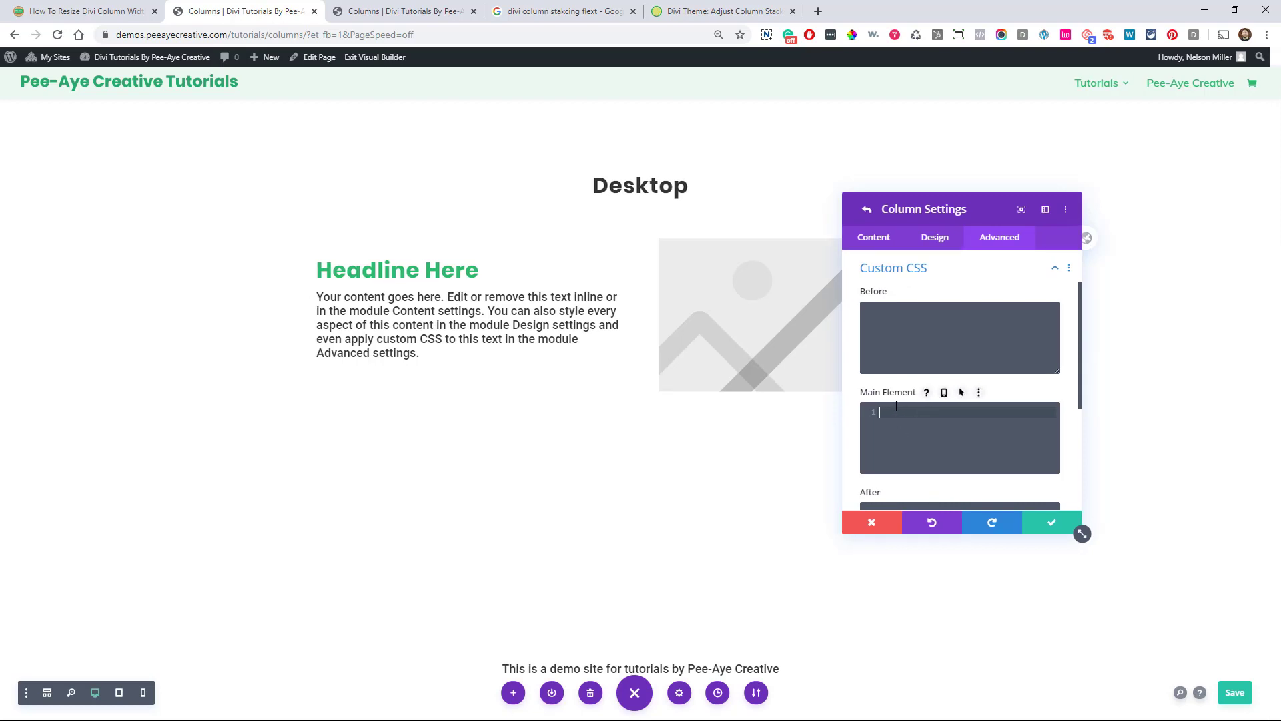
left_click(944, 393)
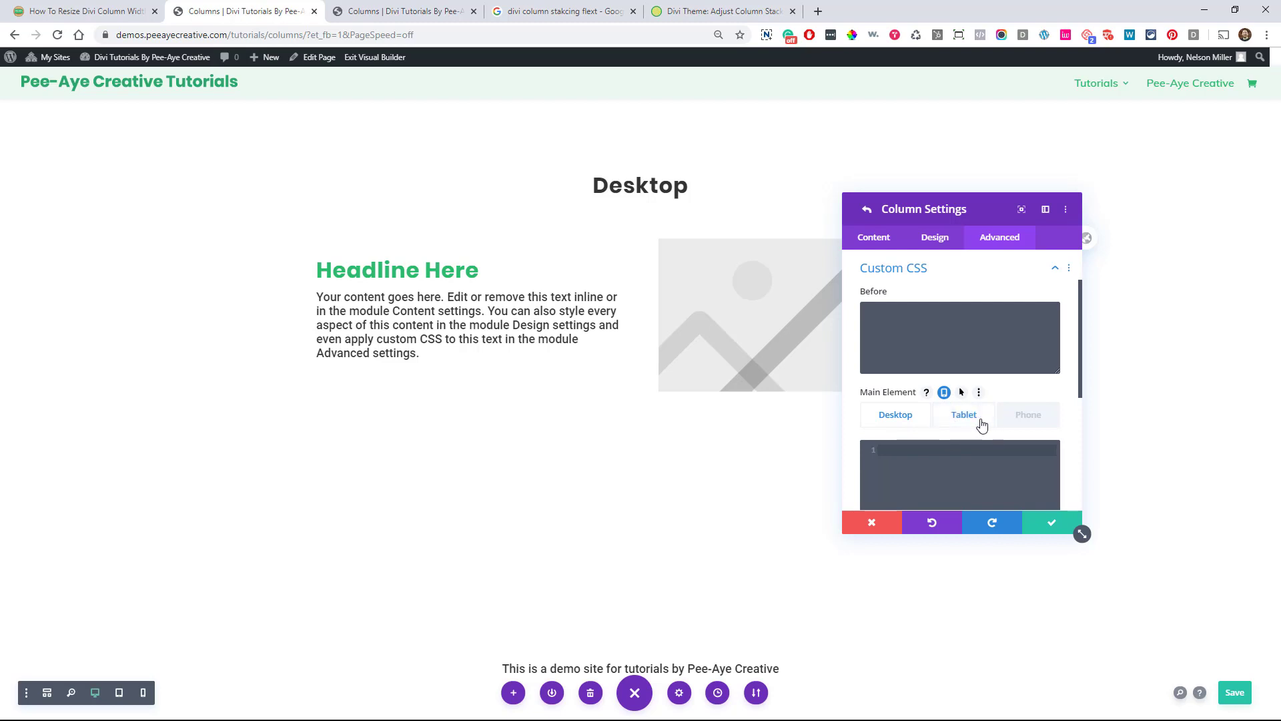
left_click(1026, 421)
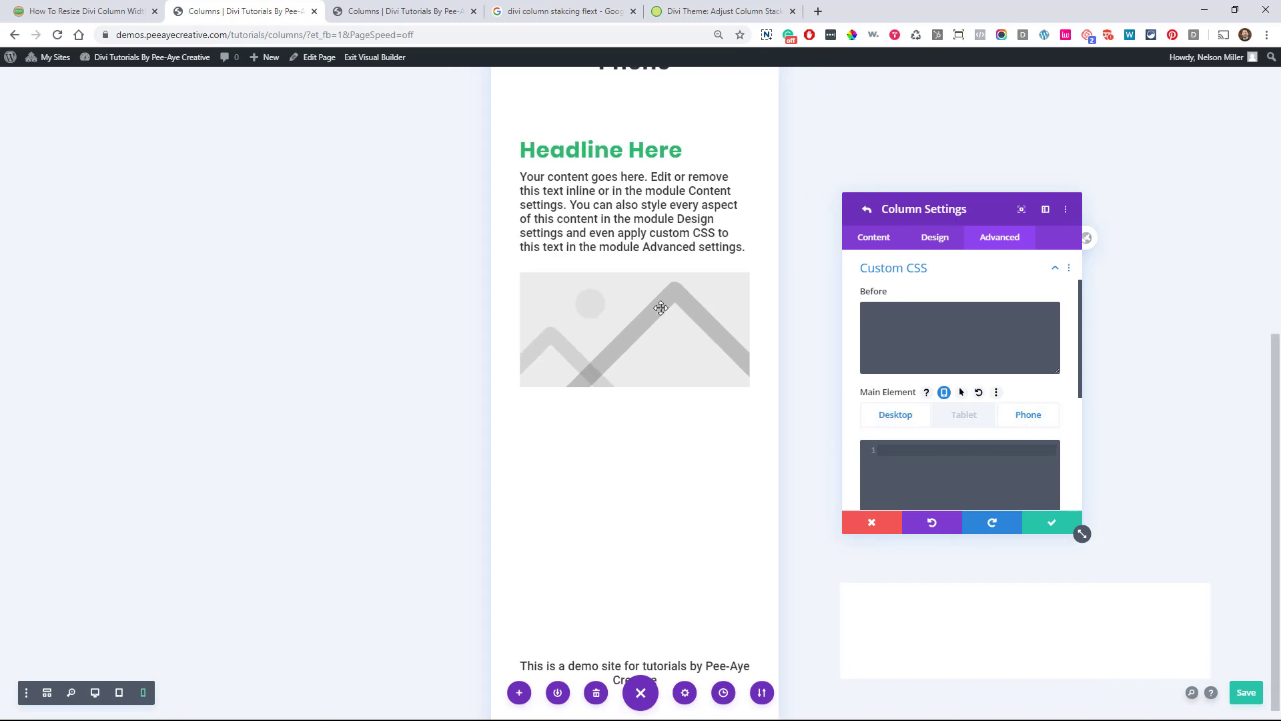
left_click(904, 458)
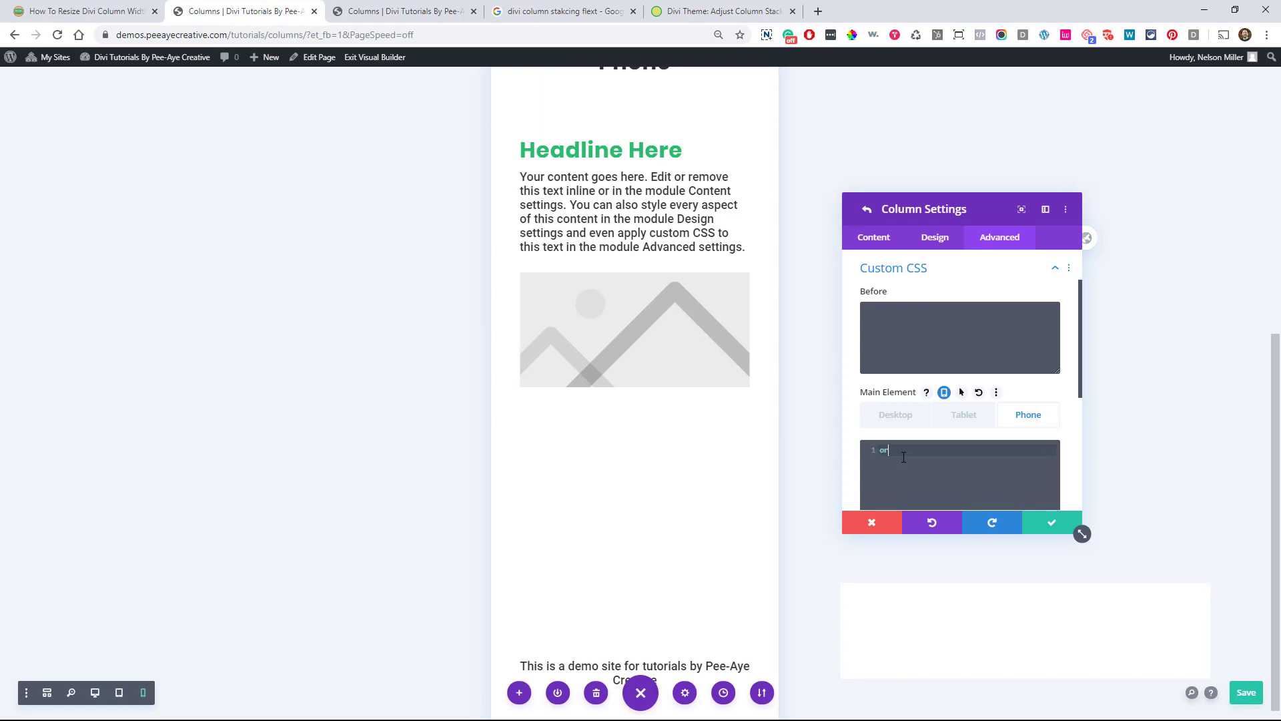
type("order: 1;")
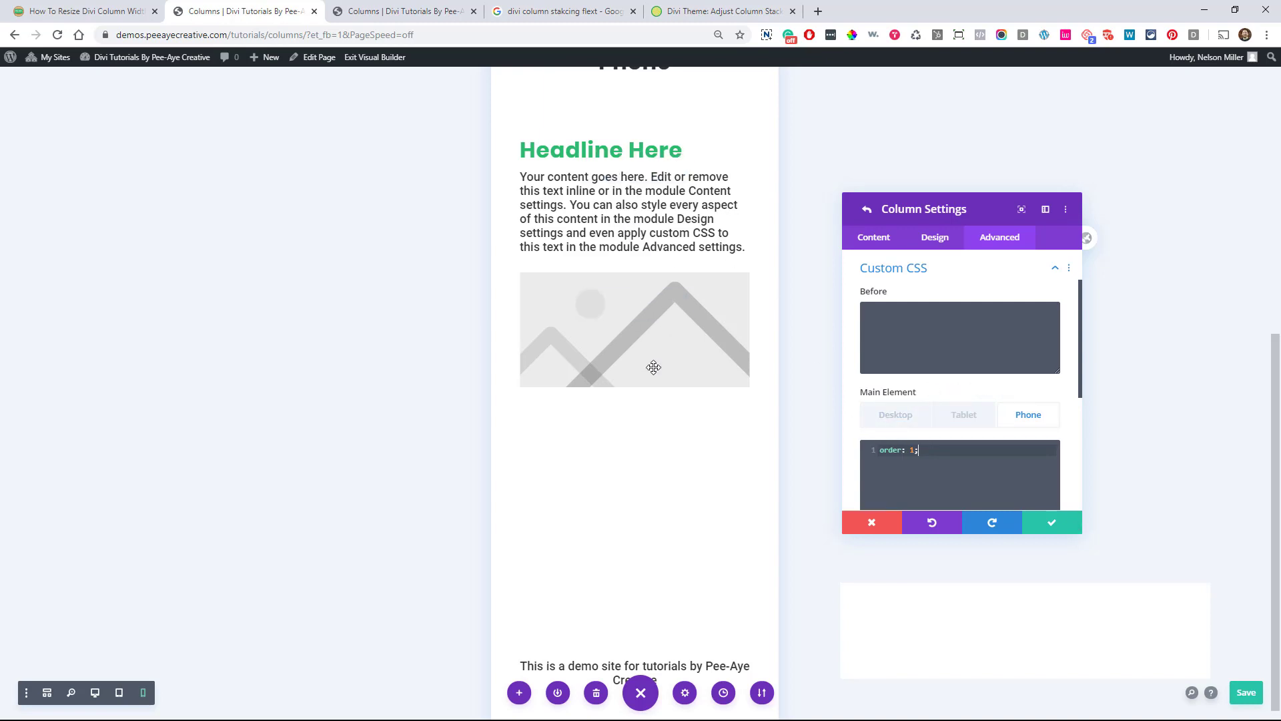
left_click(1077, 528)
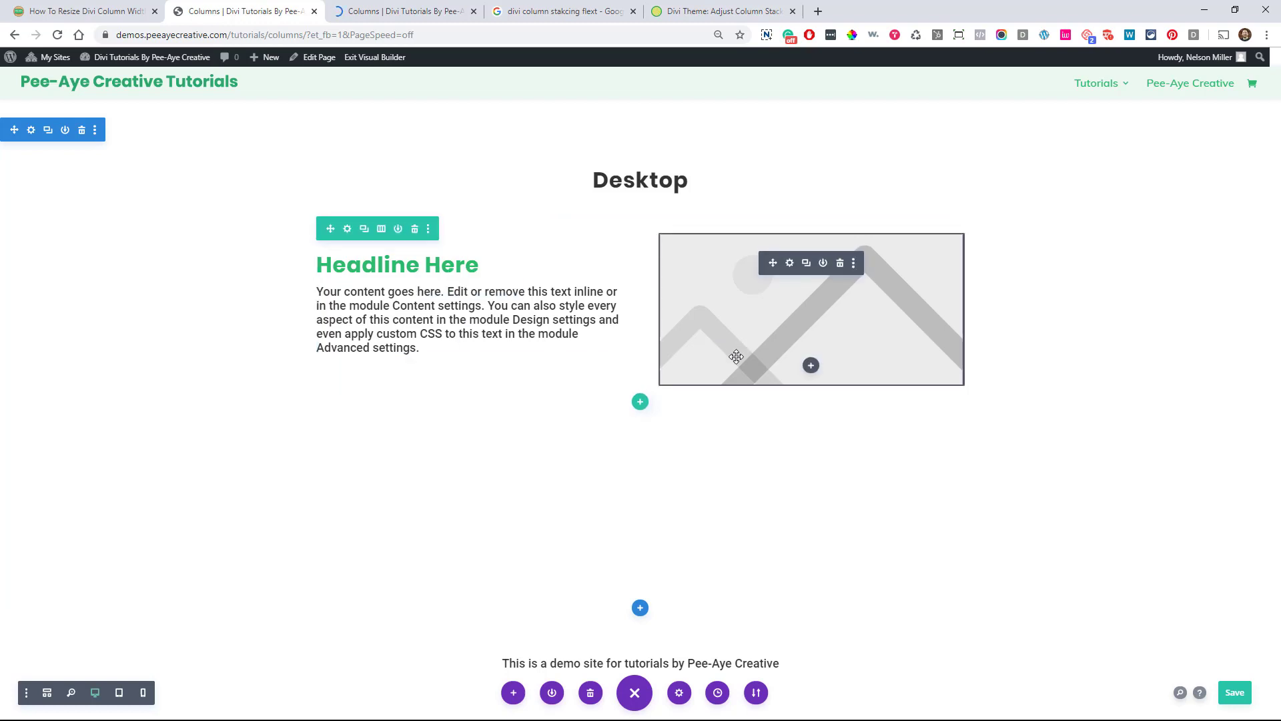
On the live page tab, resize the DevTools viewport from desktop to phone width to check image stacking.
left_click(372, 20)
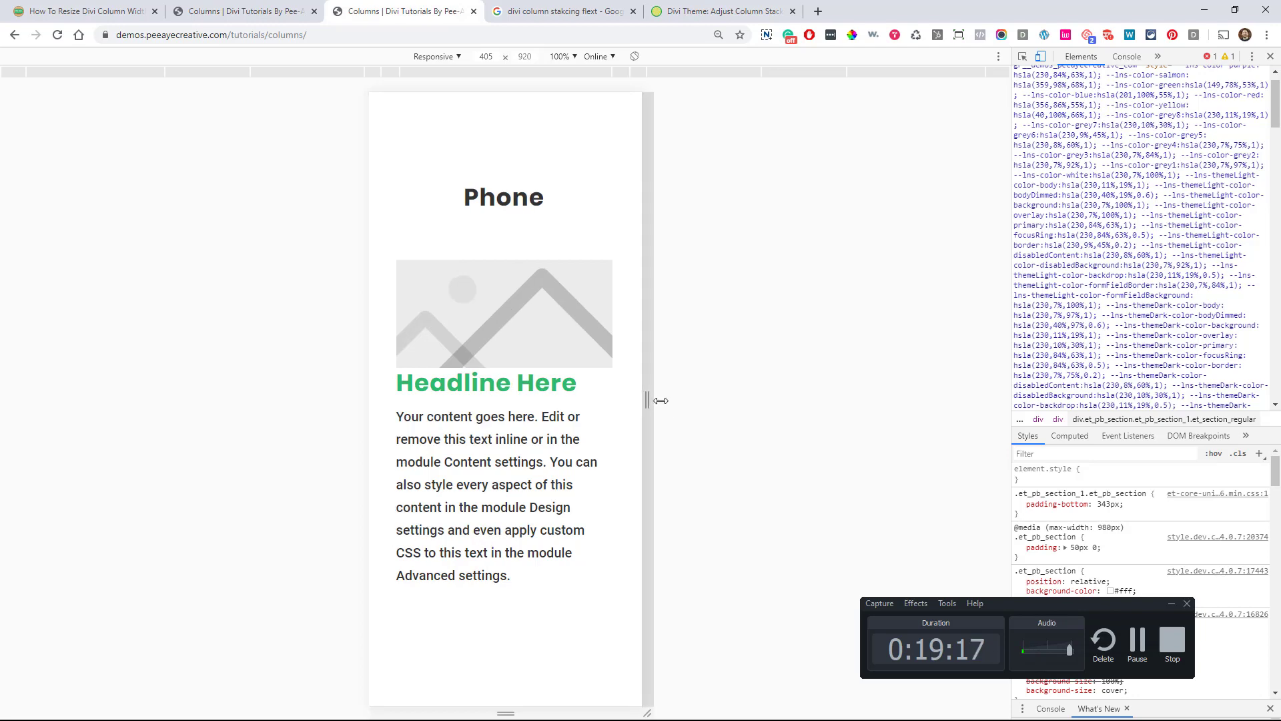
left_click_drag(647, 400, 865, 410)
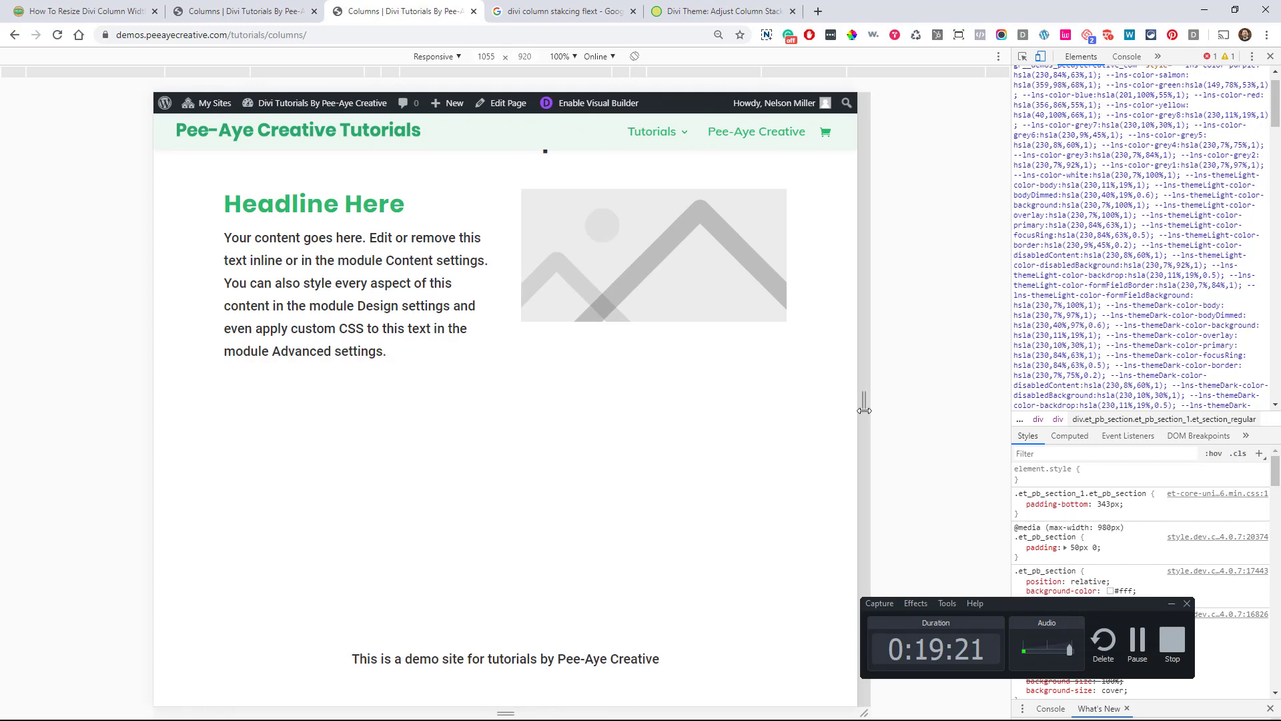
scroll(537, 396, "up", 2)
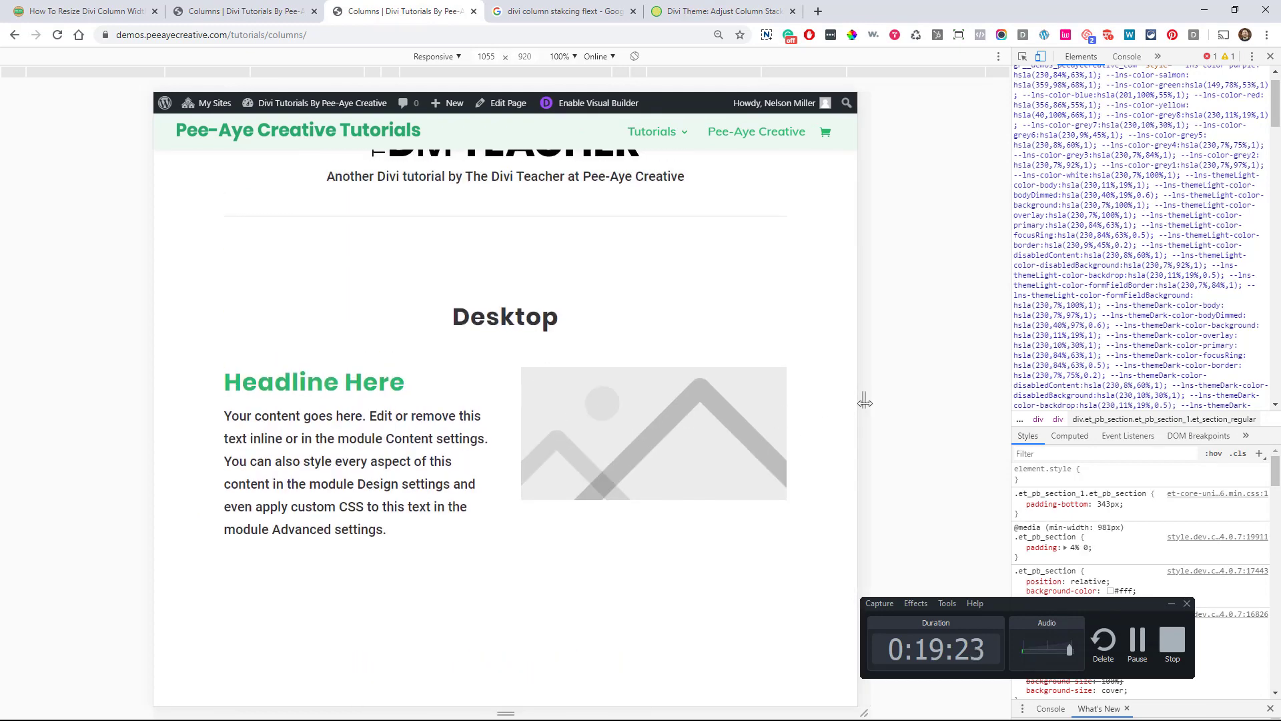
left_click_drag(864, 401, 997, 404)
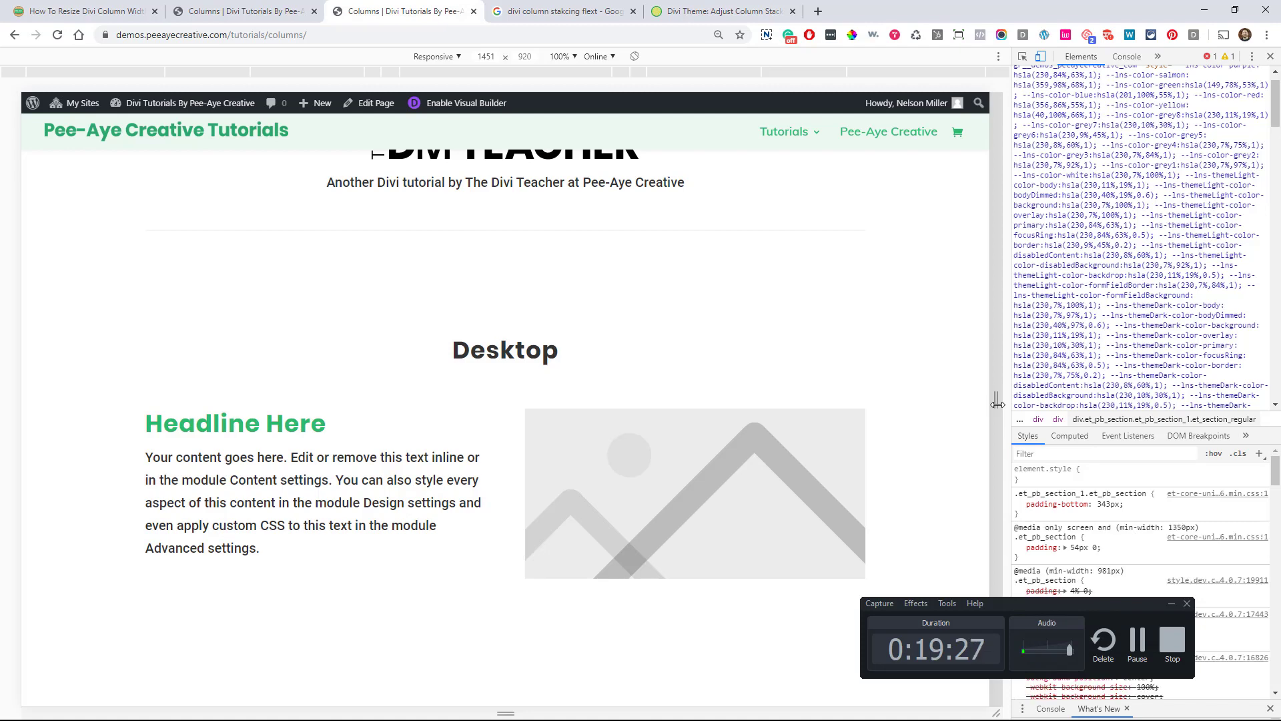
left_click_drag(997, 404, 688, 404)
scroll(632, 425, "down", 10)
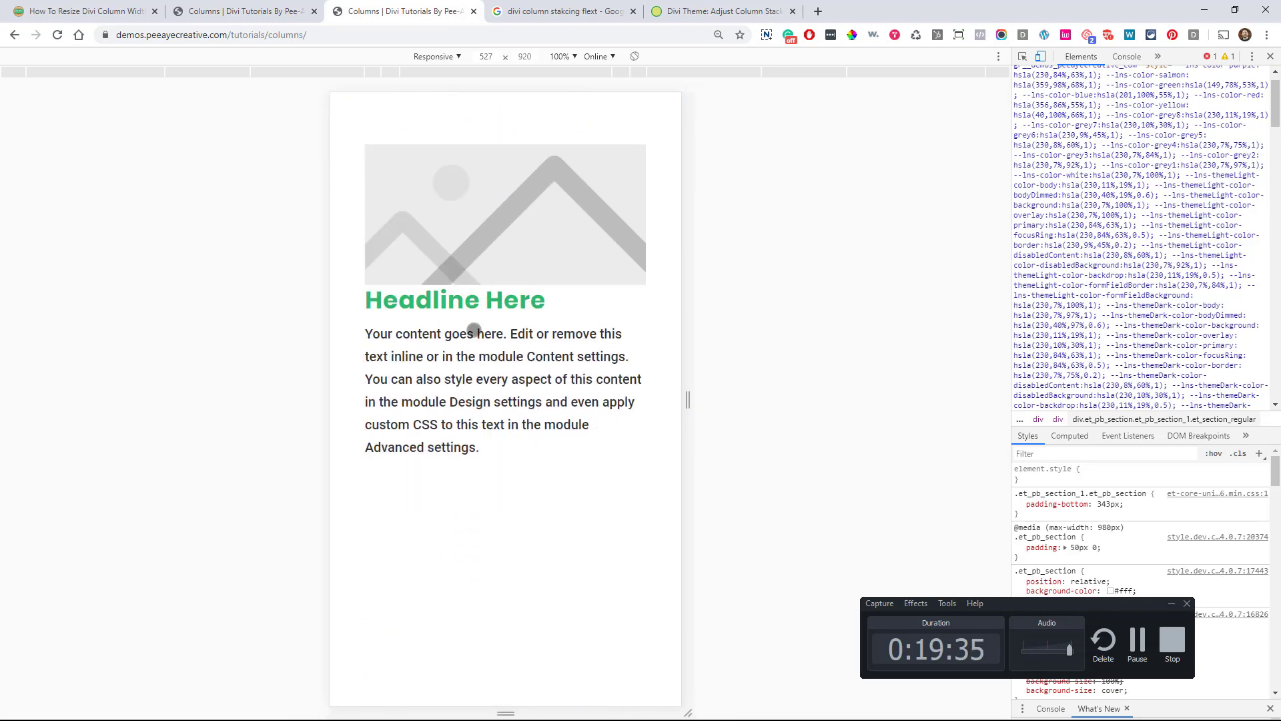
left_click_drag(688, 406, 672, 403)
scroll(518, 498, "up", 3)
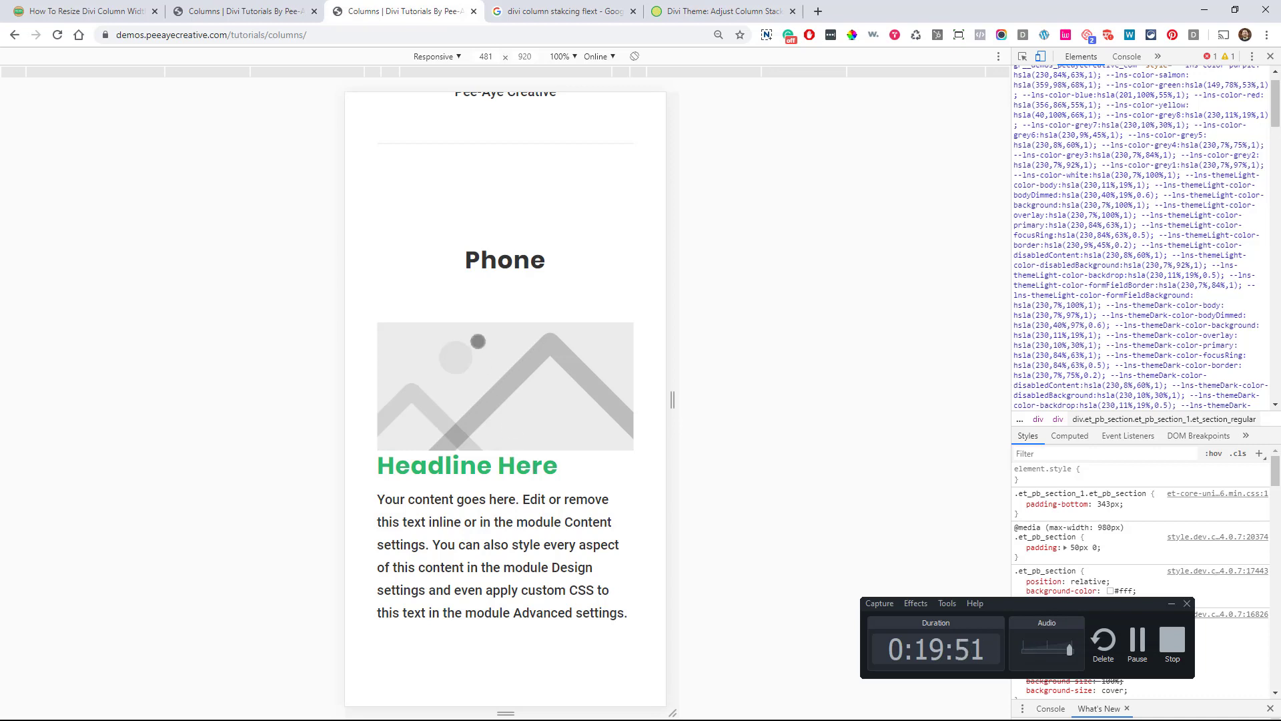
Return to the Divi Visual Builder tab.
left_click(226, 16)
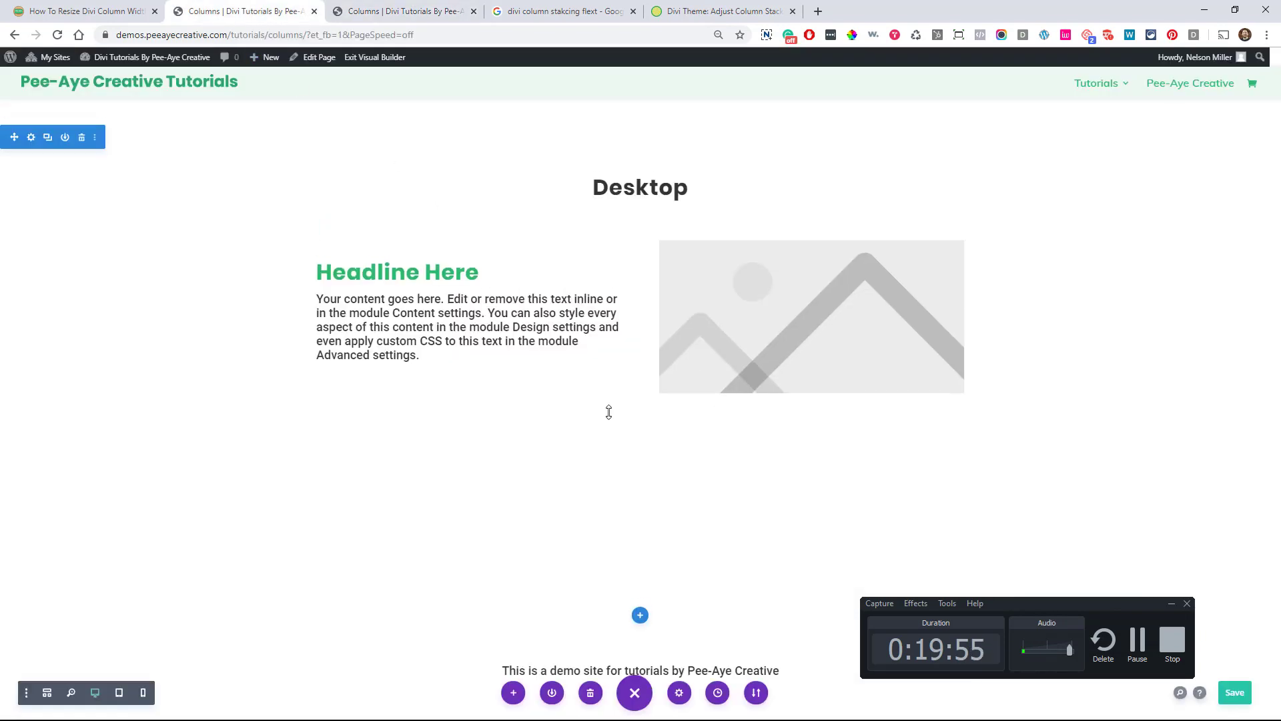